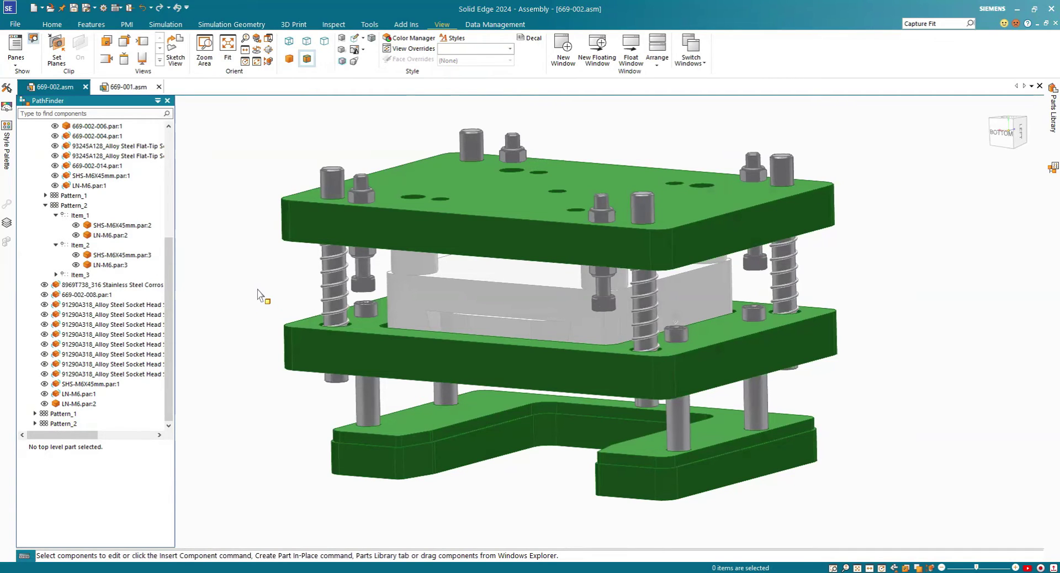
# Copy SHS-M6X45mm.par:1, LN-M6.par:1 and LN-M6.par:2 from the 669-002 assembly to the clipboard.
pyautogui.moveTo(256, 293); pyautogui.dragTo(256, 294, button='middle')
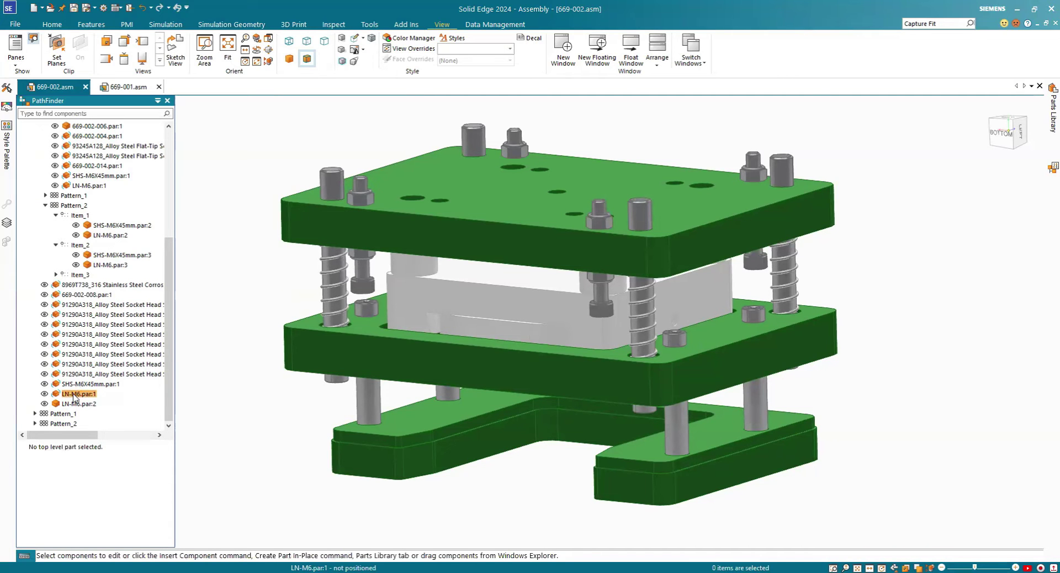
pyautogui.click(590, 206)
pyautogui.scroll(3, 590, 206)
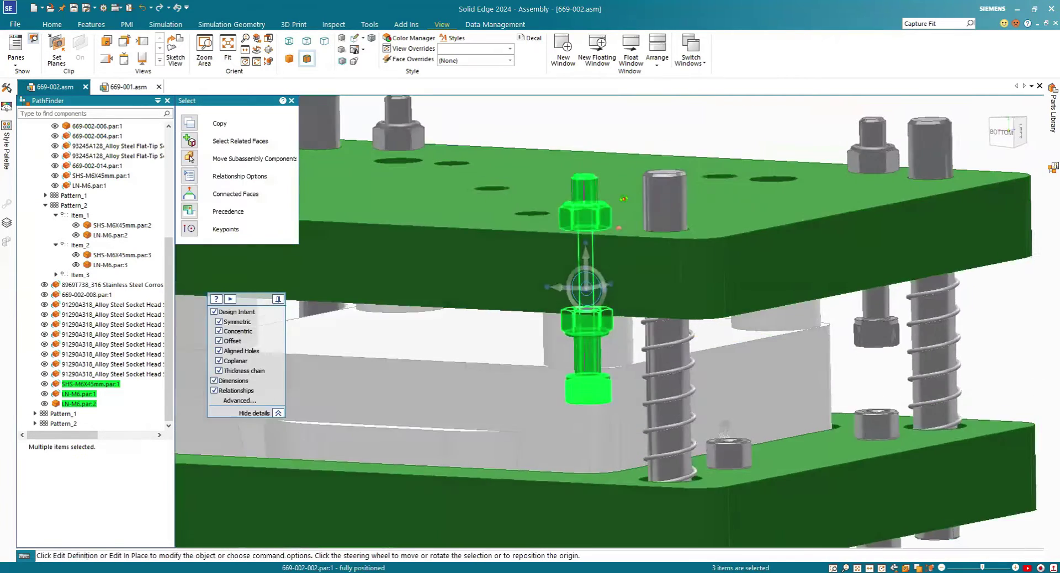
pyautogui.scroll(-5, 583, 320)
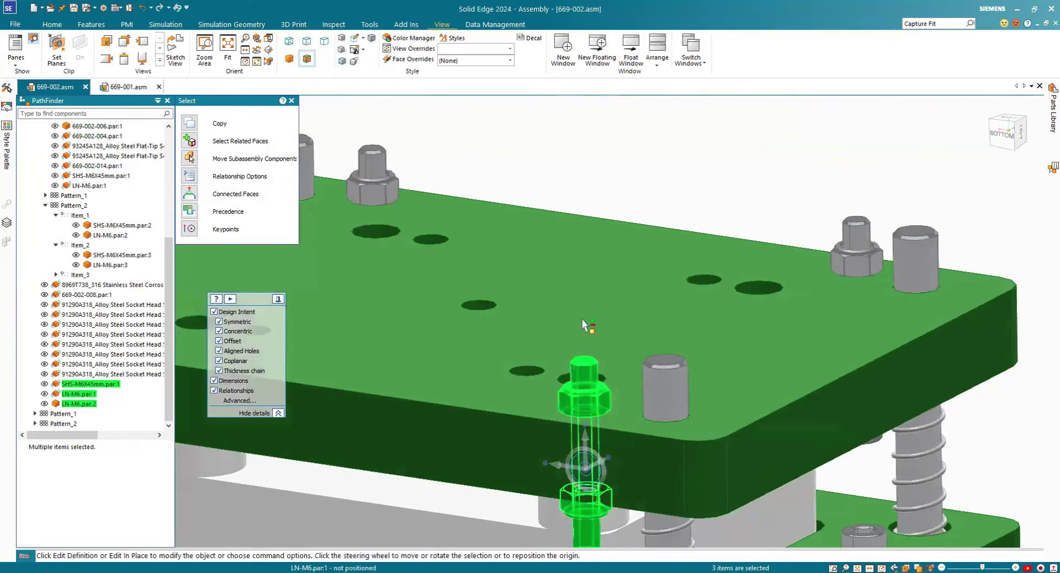
pyautogui.scroll(2, 585, 377)
pyautogui.scroll(-2, 574, 384)
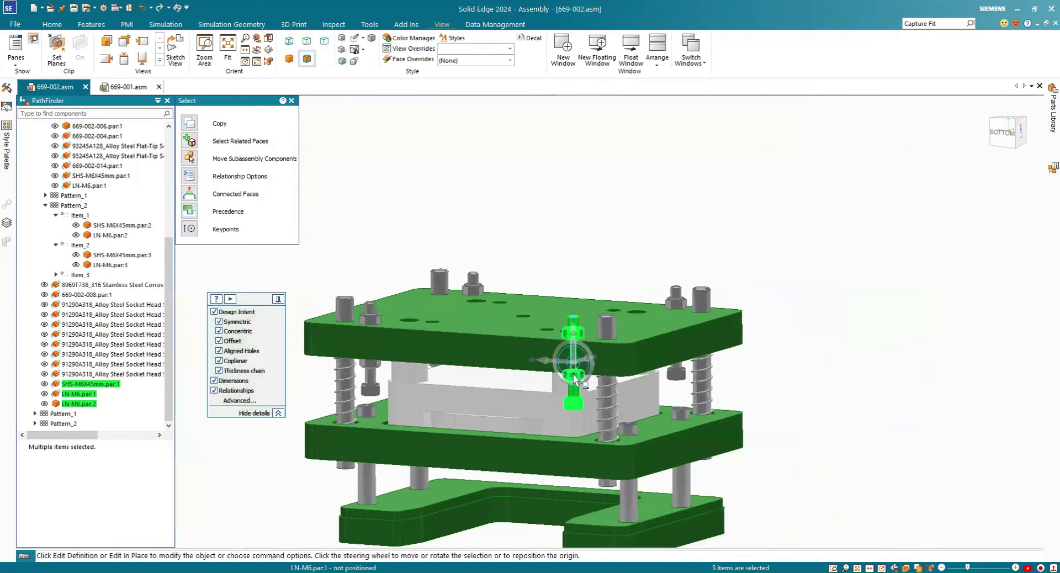
pyautogui.scroll(4, 556, 390)
pyautogui.scroll(-3, 564, 376)
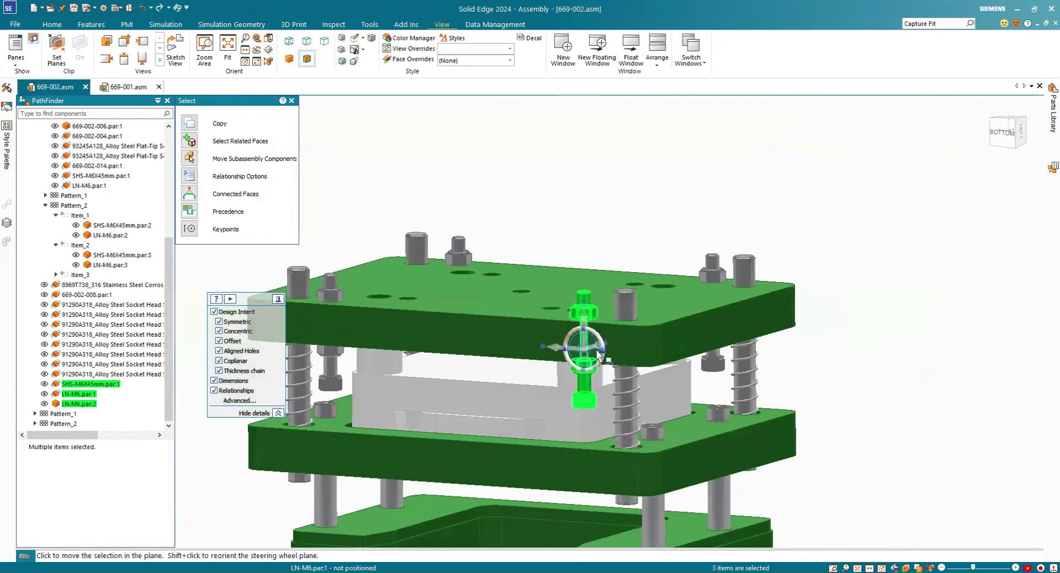
pyautogui.scroll(2, 561, 378)
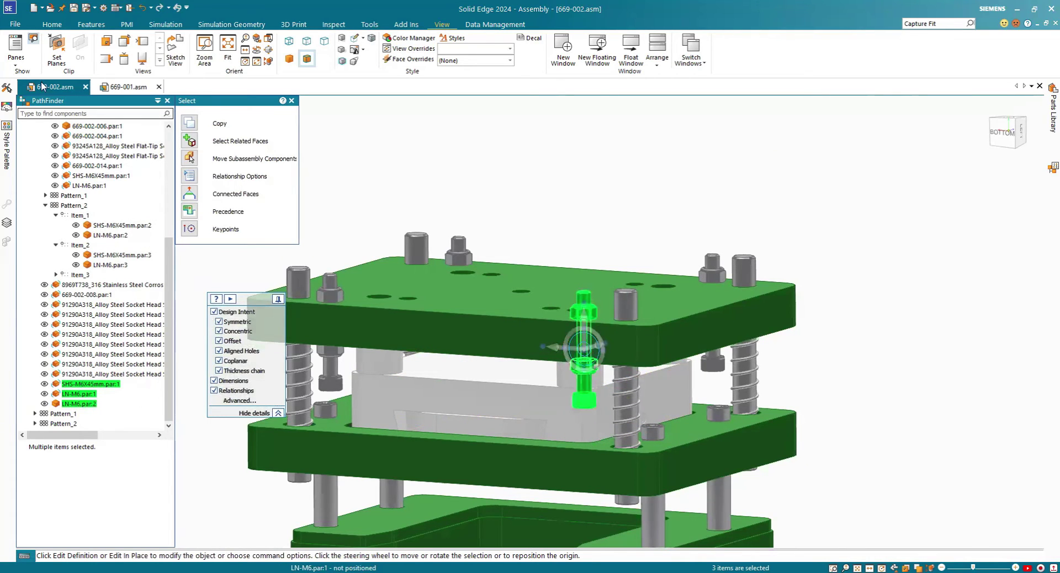
pyautogui.click(52, 25)
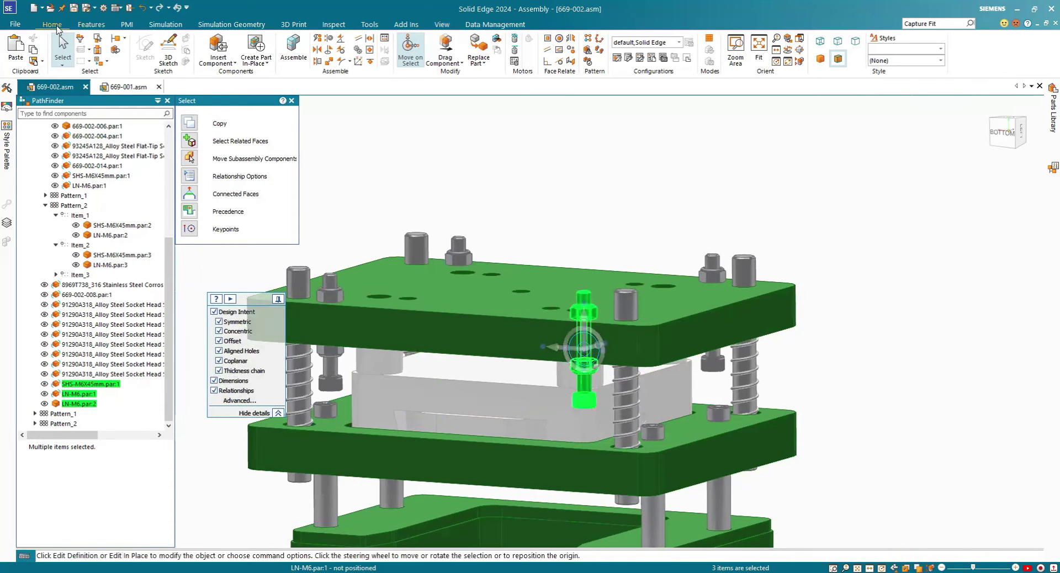
pyautogui.click(34, 51)
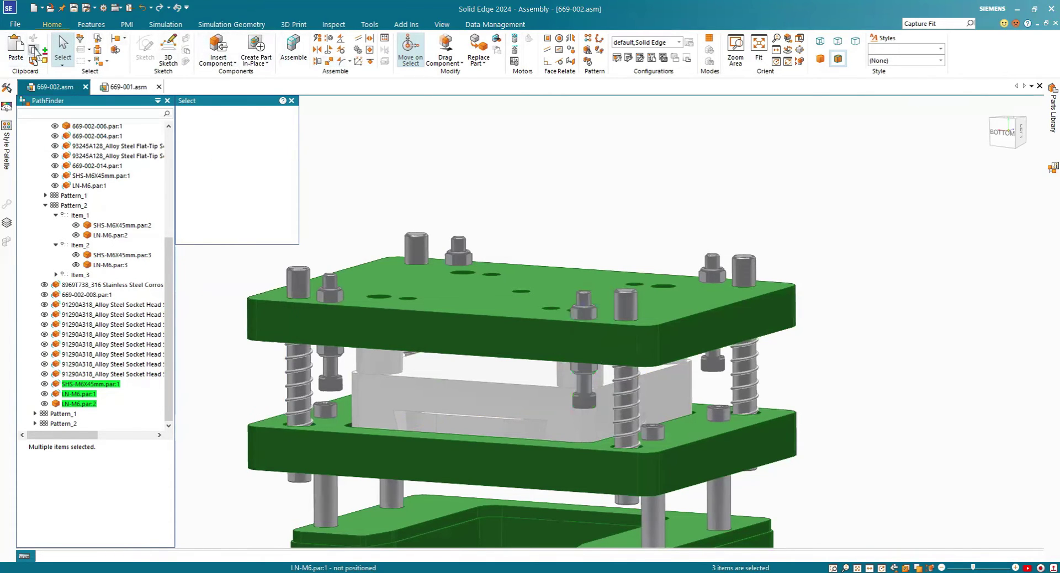
# Paste the copied SHS-M6X45mm screw and LN-M6 nuts into the 669-001.asm die set.
pyautogui.click(125, 86)
pyautogui.scroll(-3, 673, 252)
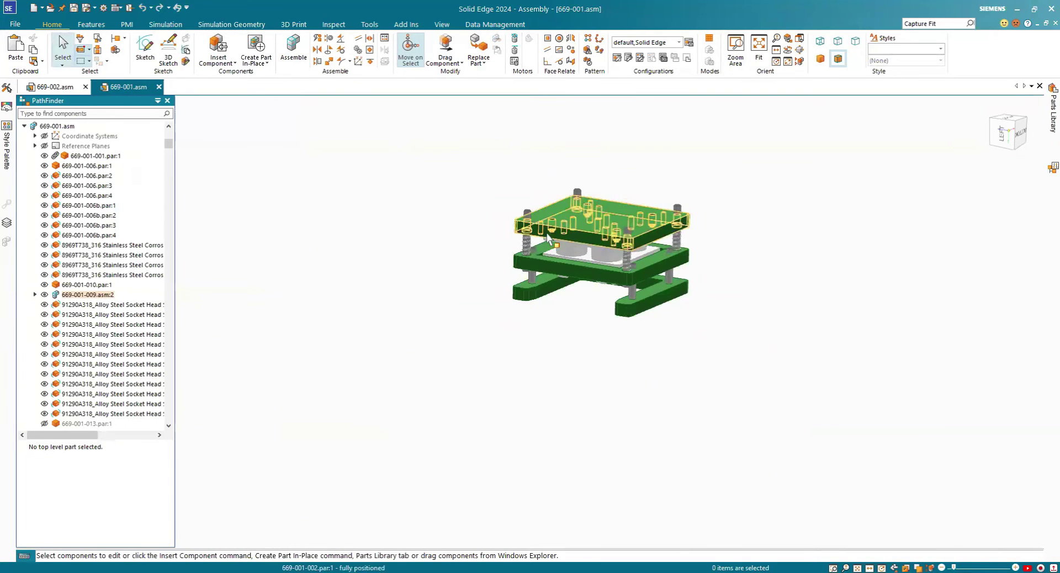
pyautogui.scroll(6, 614, 207)
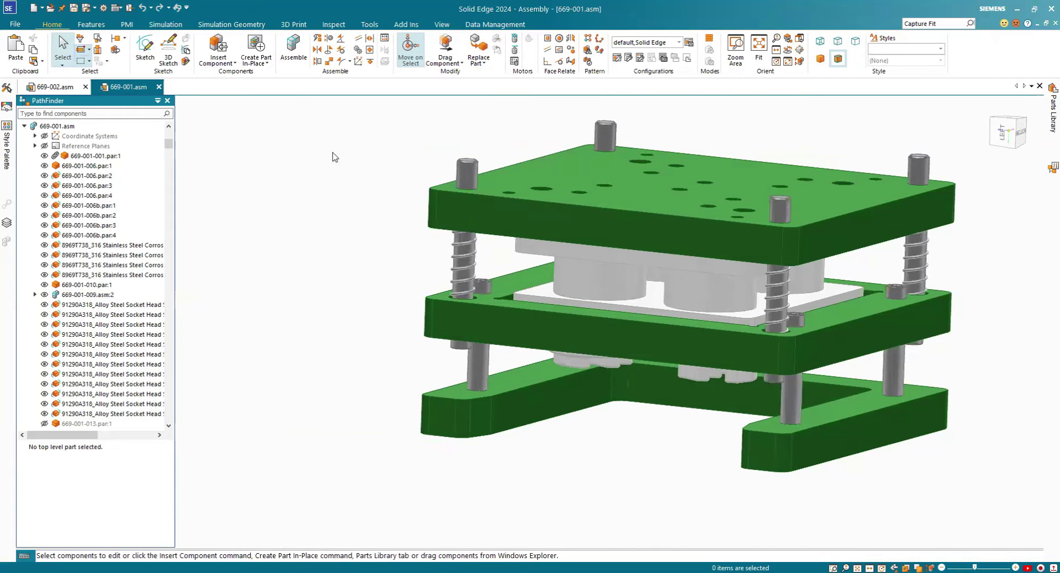
pyautogui.click(16, 50)
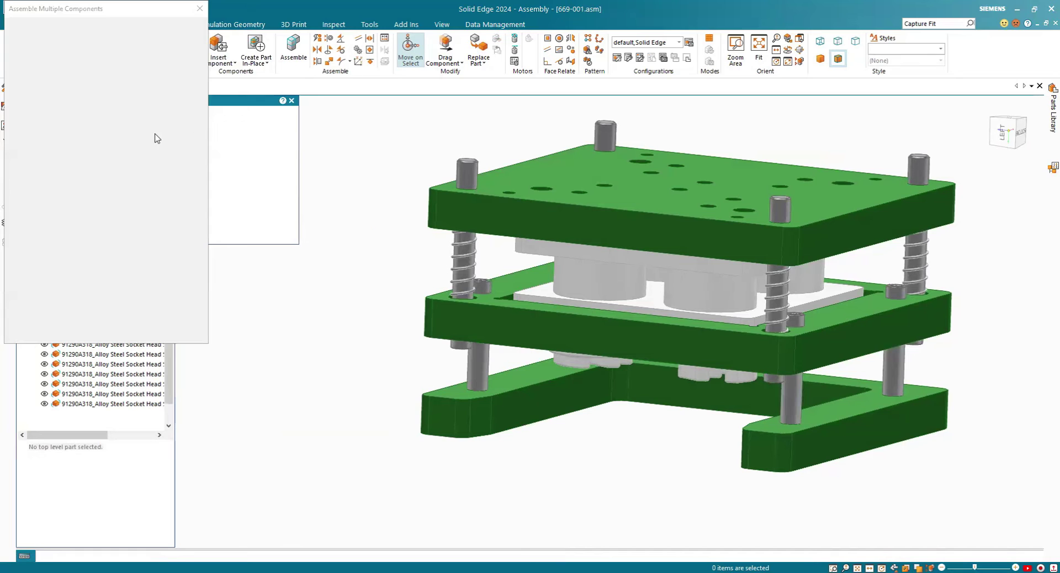
# Mate the pasted screw to a face of top plate 669-001-009 with a 15.00 mm fixed offset.
pyautogui.scroll(-5, 380, 243)
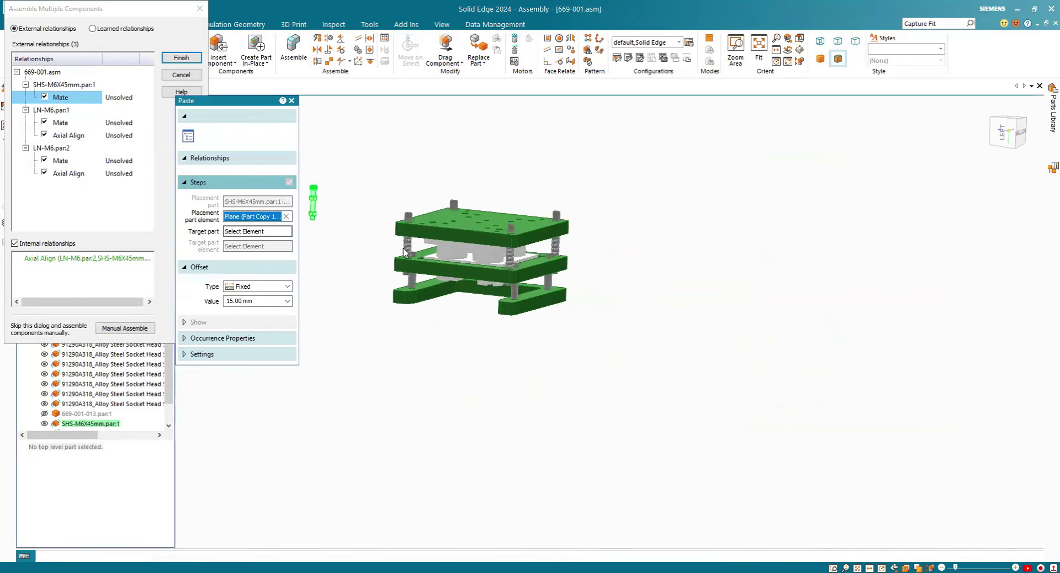
pyautogui.scroll(3, 359, 221)
pyautogui.scroll(2, 348, 216)
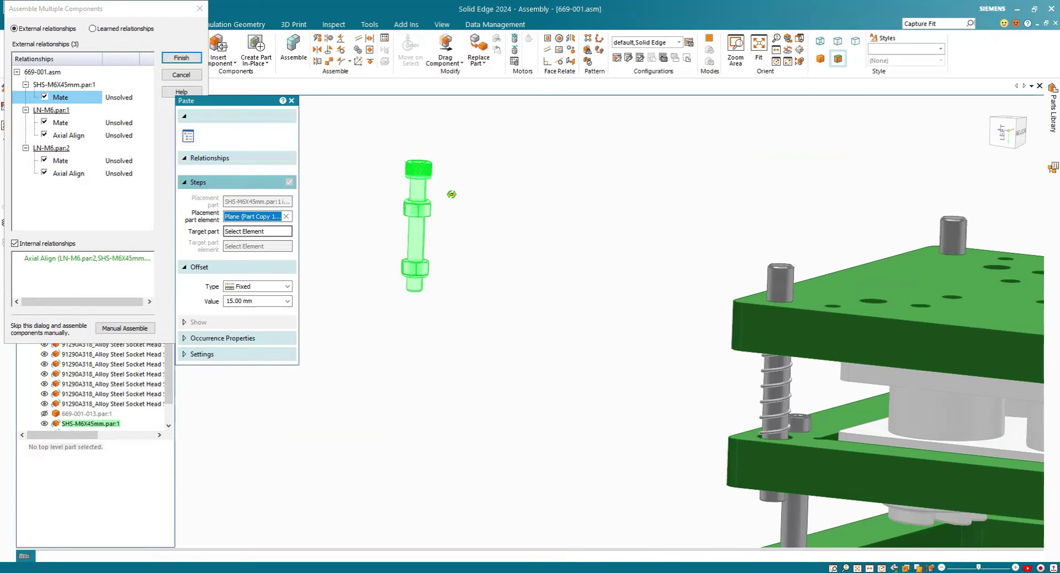
pyautogui.scroll(8, 452, 194)
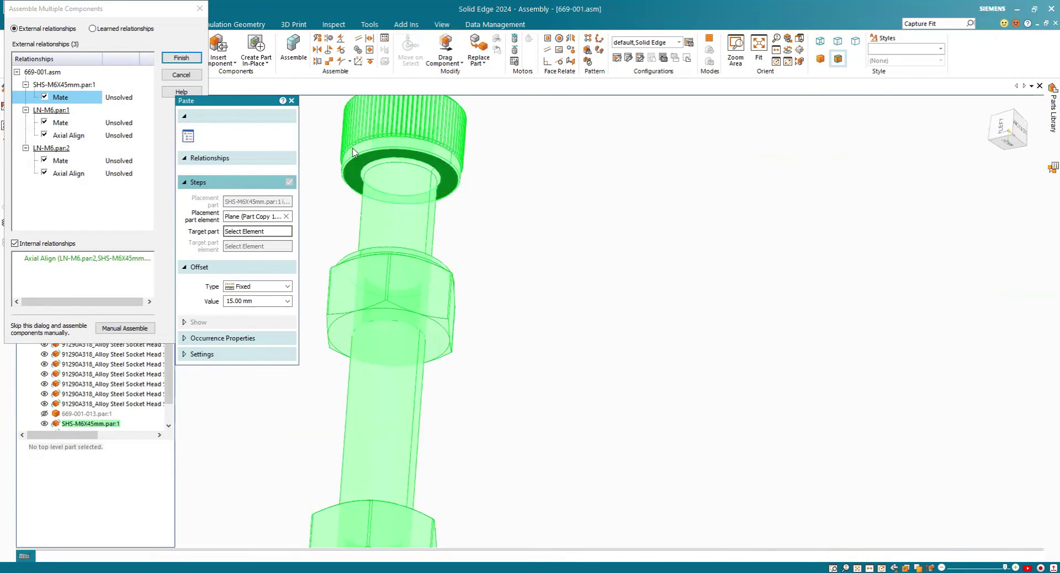
pyautogui.scroll(-3, 354, 152)
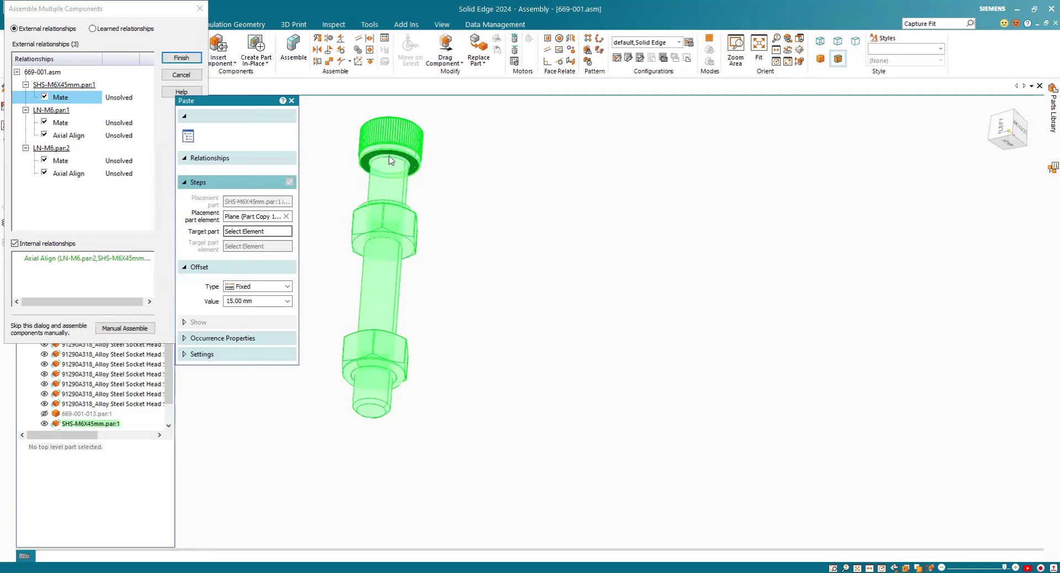
pyautogui.scroll(5, 419, 174)
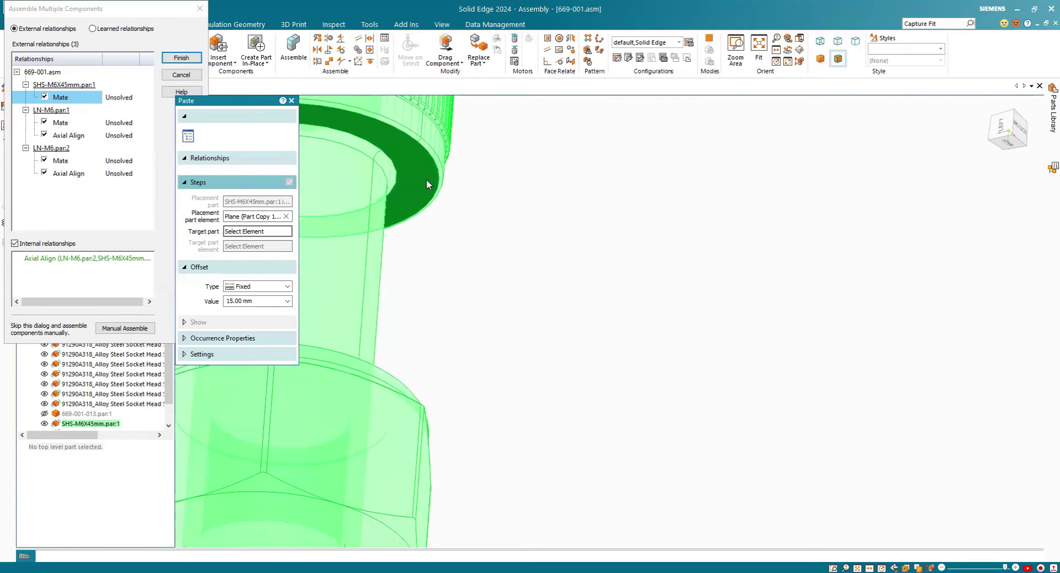
pyautogui.scroll(-2, 428, 182)
pyautogui.scroll(-5, 431, 184)
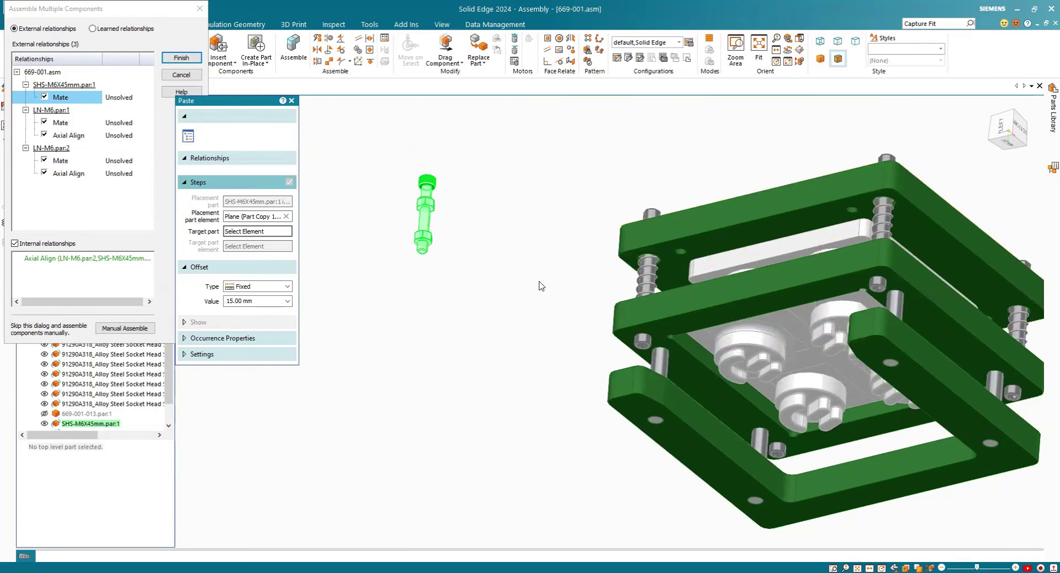
pyautogui.click(675, 221)
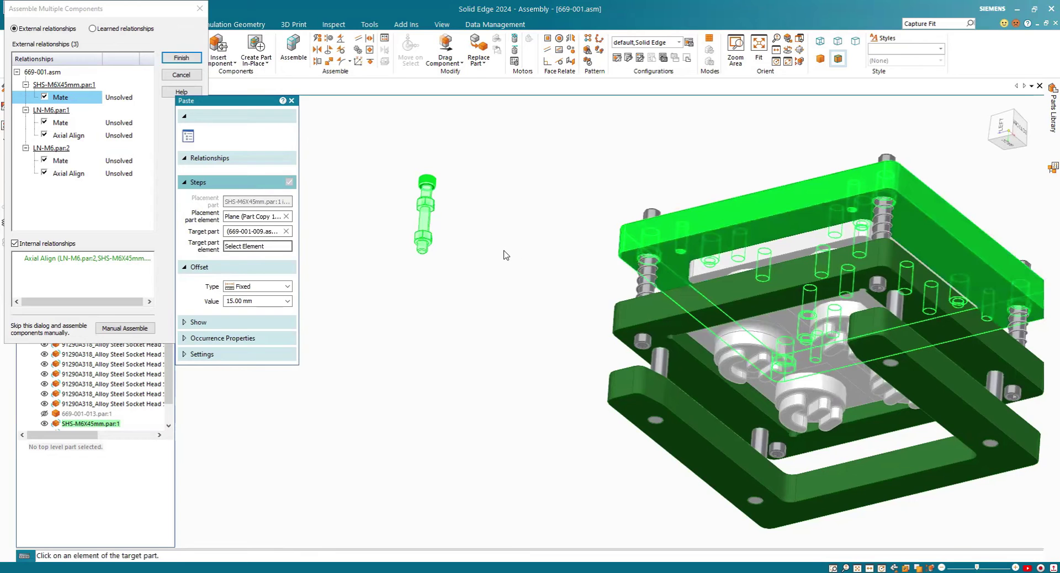
pyautogui.scroll(3, 675, 254)
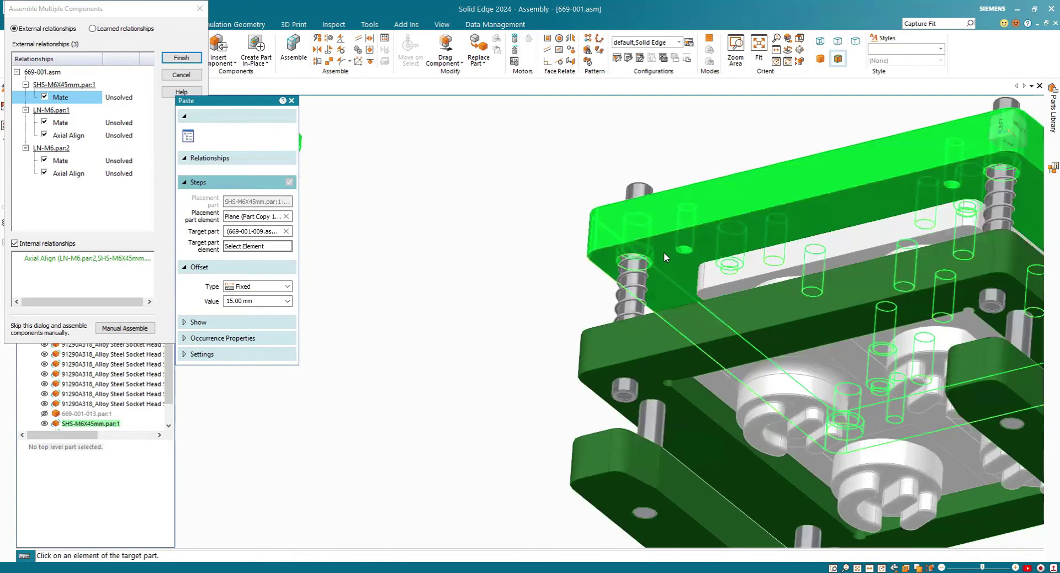
pyautogui.click(664, 252)
pyautogui.scroll(-3, 664, 252)
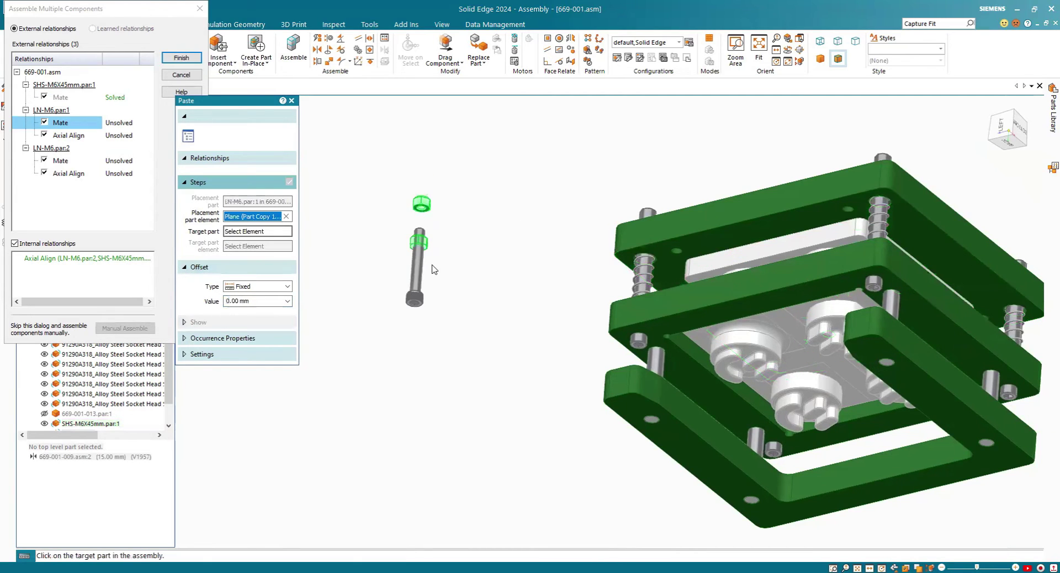
# Mate nut LN-M6.par:1 to the top plate face and axially align it with a hole.
pyautogui.scroll(2, 434, 270)
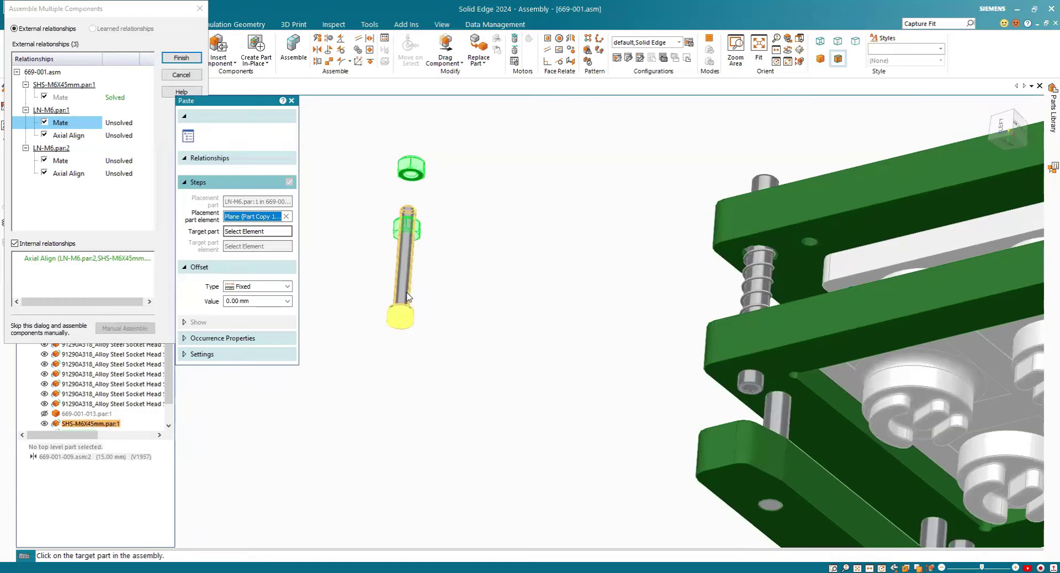
pyautogui.scroll(5, 426, 175)
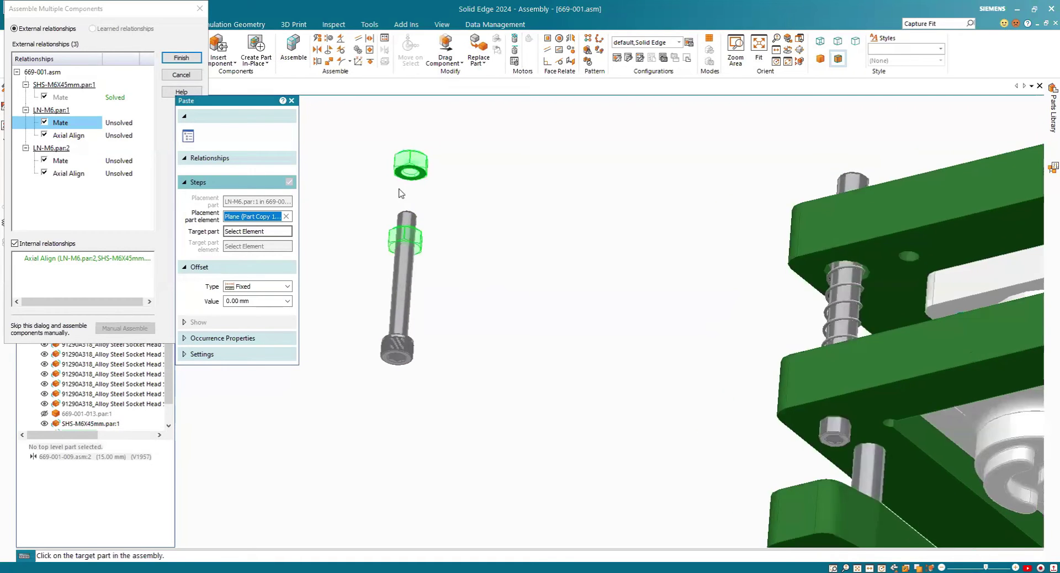
pyautogui.scroll(-3, 443, 179)
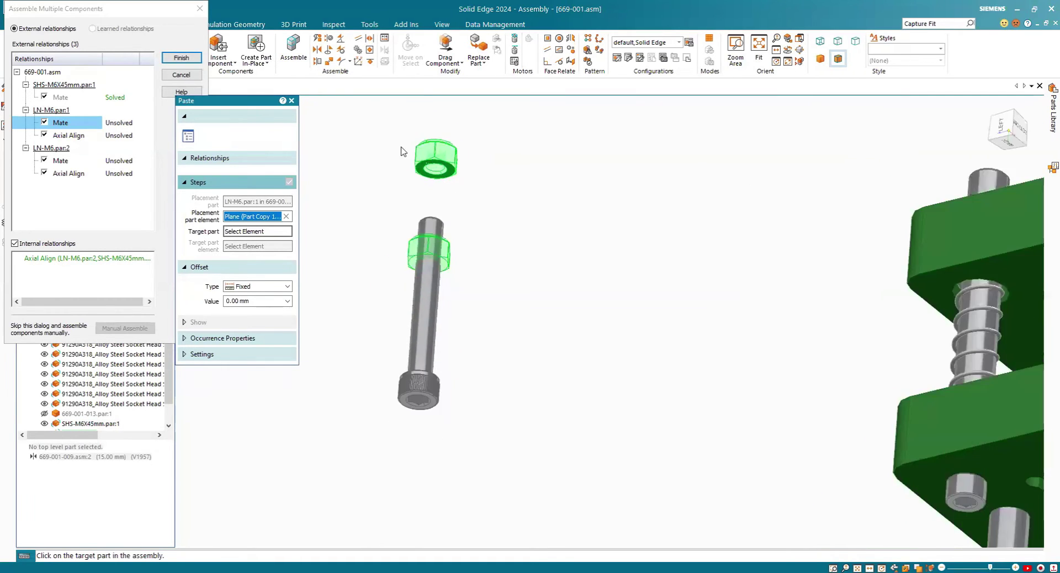
pyautogui.scroll(2, 469, 183)
pyautogui.scroll(-5, 615, 226)
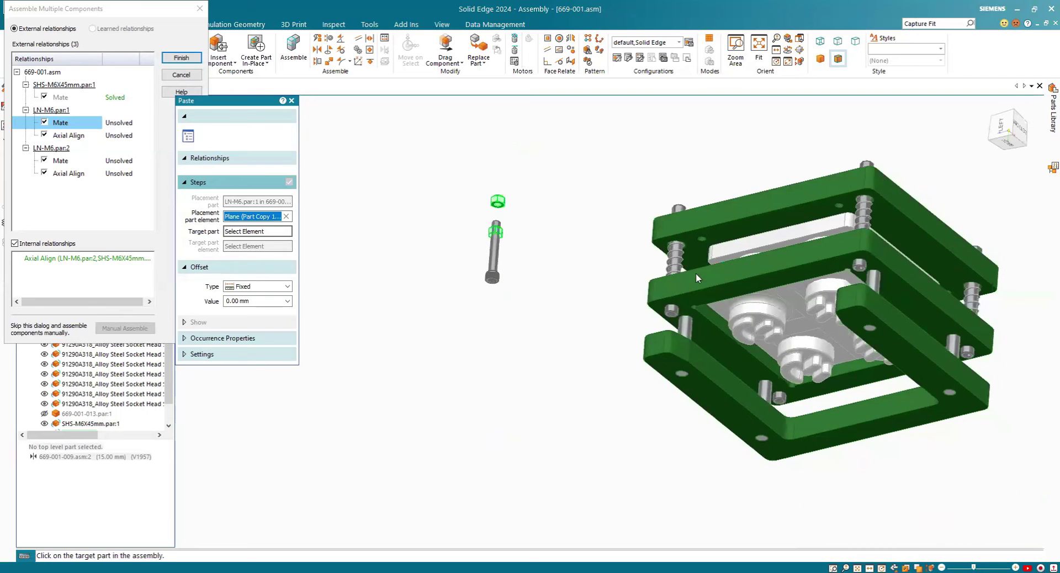
pyautogui.scroll(3, 696, 262)
pyautogui.click(695, 252)
pyautogui.click(698, 239)
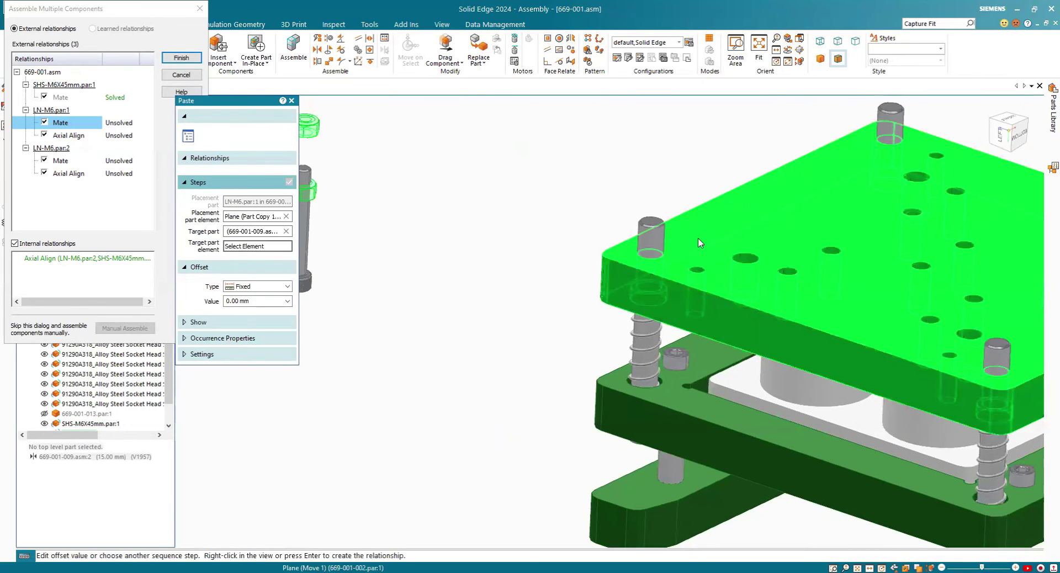
pyautogui.rightClick(486, 206)
pyautogui.scroll(-4, 459, 182)
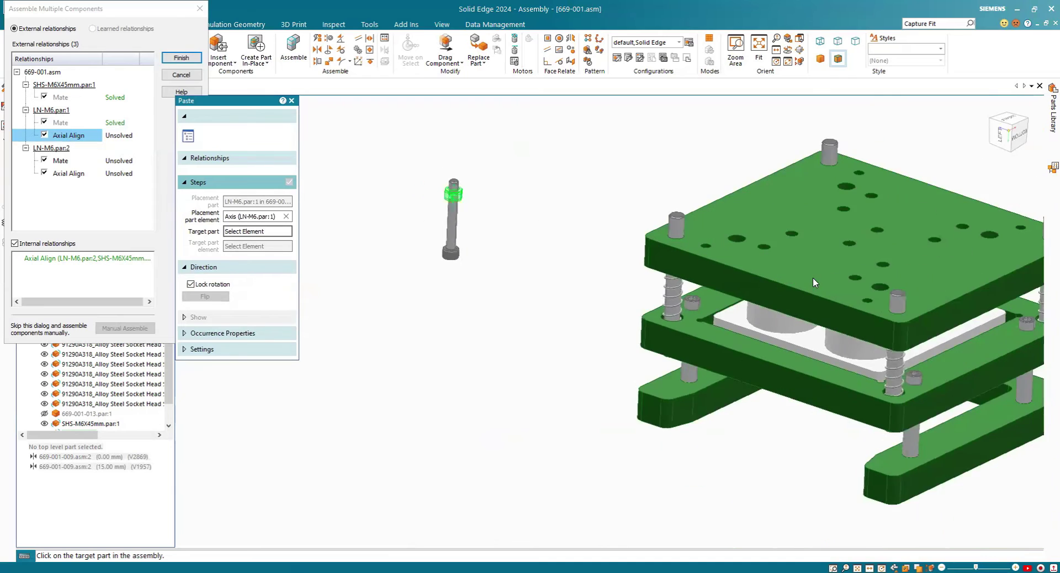
pyautogui.scroll(2, 673, 249)
pyautogui.click(613, 161)
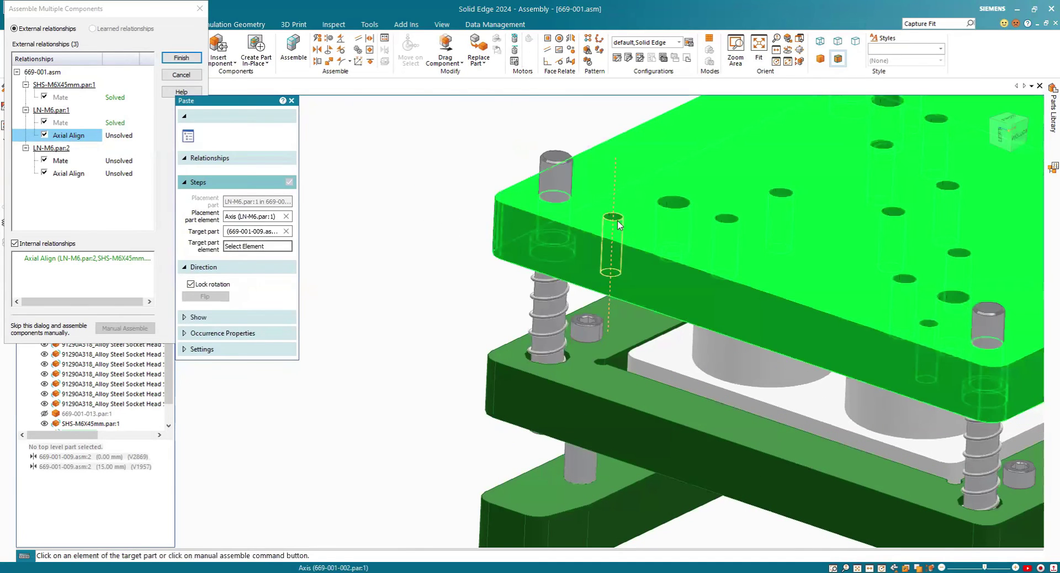
pyautogui.click(620, 221)
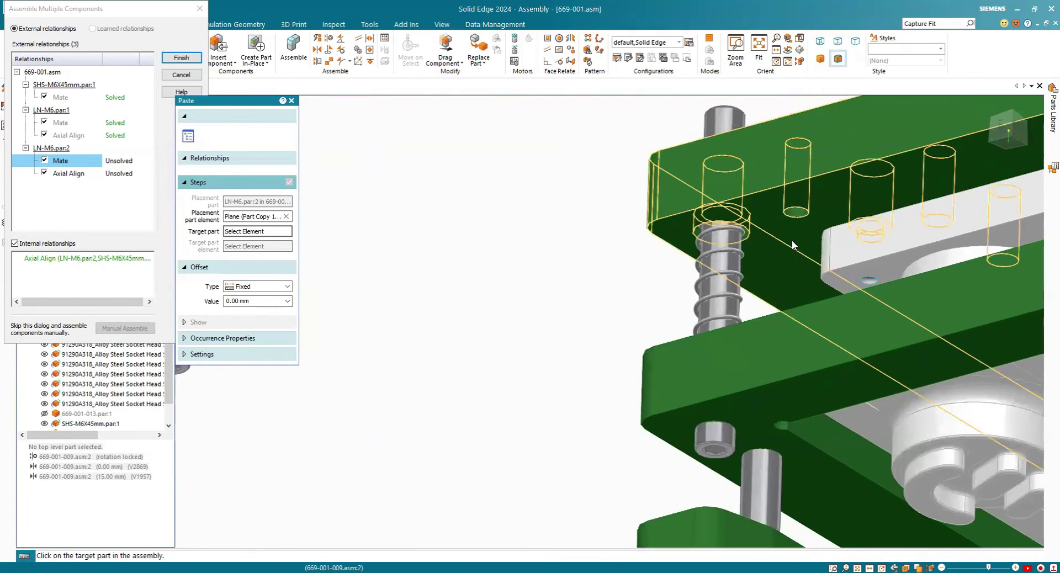
# Mate and axially align nut LN-M6.par:2 to the top plate, then accept the placement.
pyautogui.click(792, 240)
pyautogui.click(794, 235)
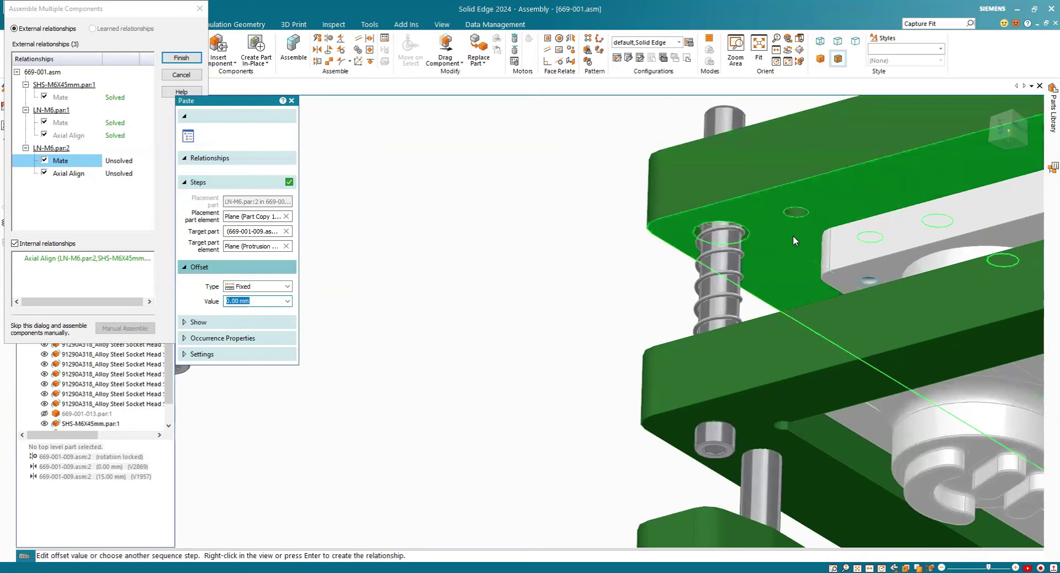
pyautogui.rightClick(793, 235)
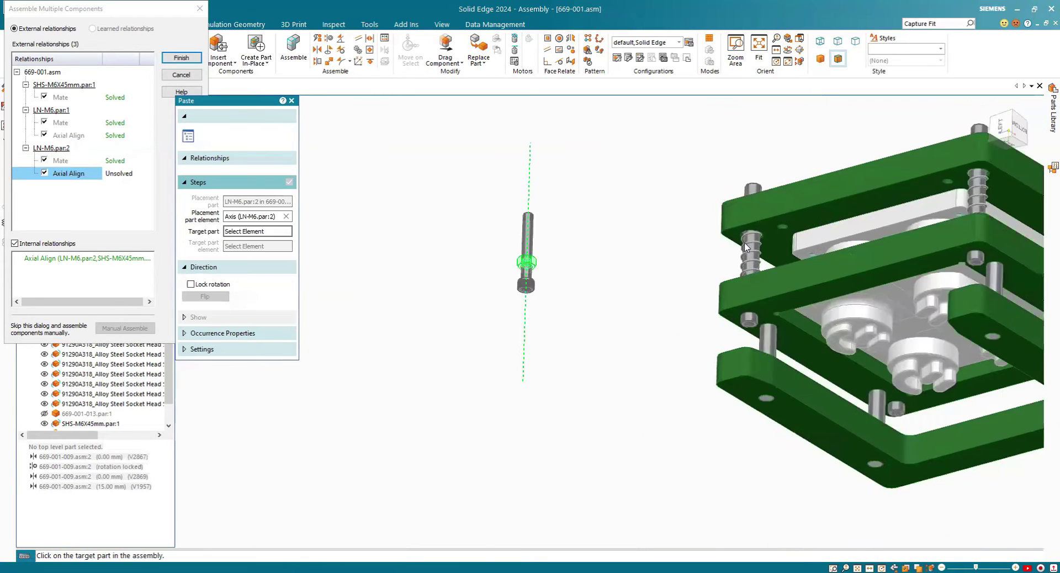
pyautogui.click(807, 224)
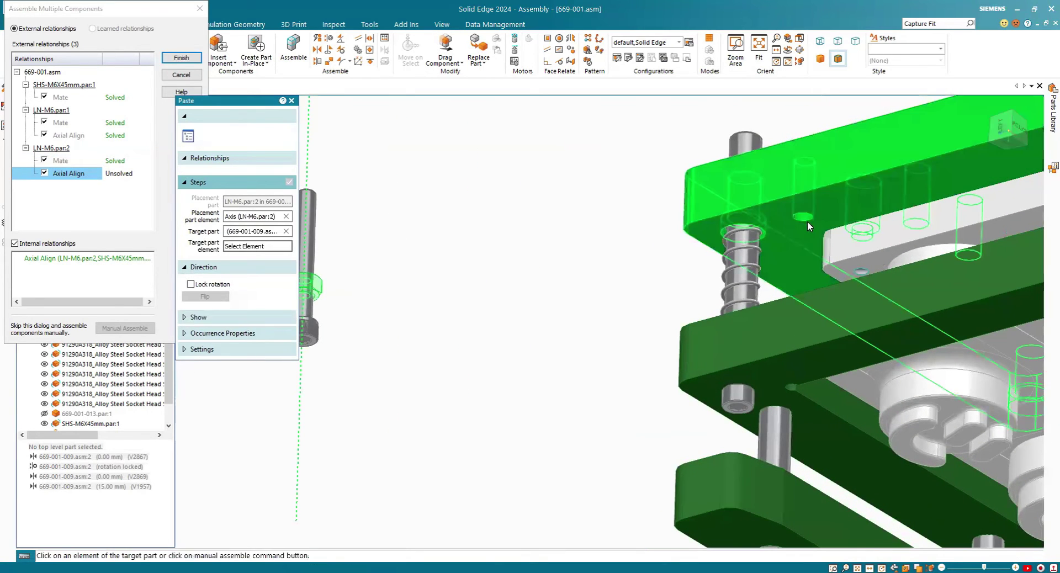
pyautogui.click(804, 217)
pyautogui.rightClick(645, 210)
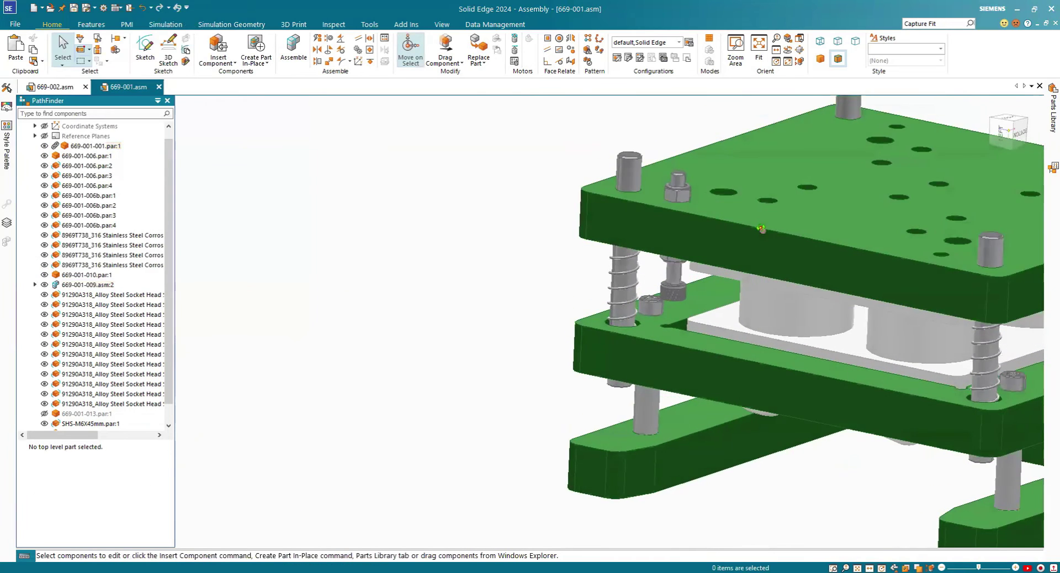
# Orbit the 669-001 assembly to a side view and fit it in the window.
pyautogui.scroll(4, 864, 243)
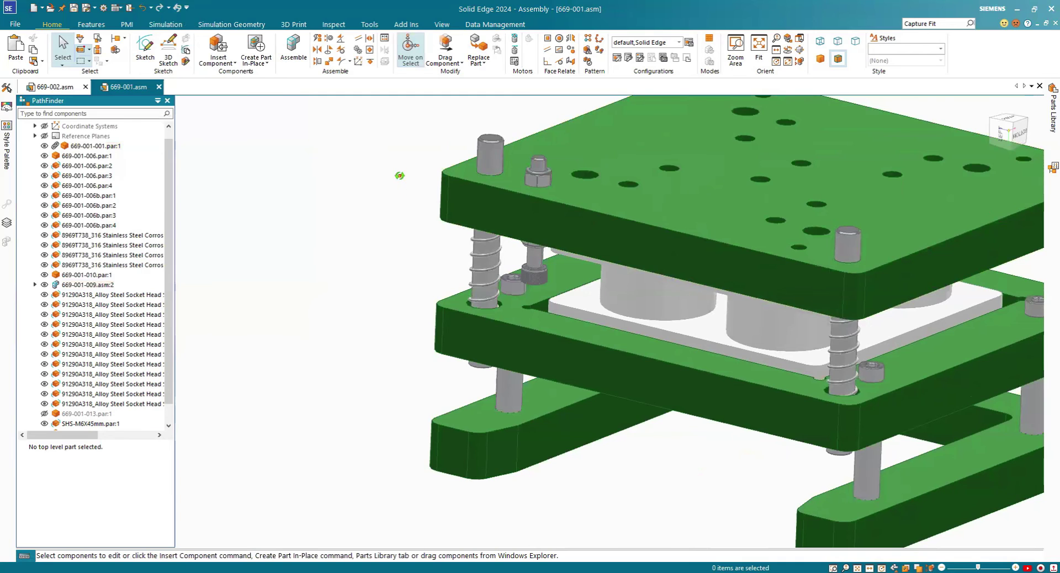
pyautogui.moveTo(398, 173); pyautogui.dragTo(337, 208, button='middle')
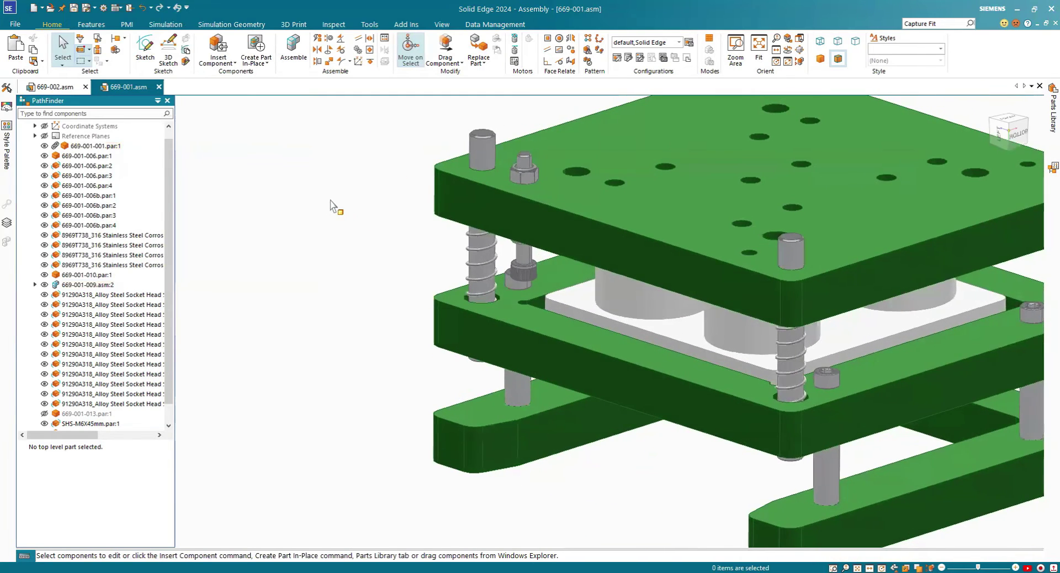
pyautogui.hotkey('ctrl', 'f')
# Switch to 669-002 and orbit it to inspect its patterned screw-and-nut hardware.
pyautogui.click(55, 87)
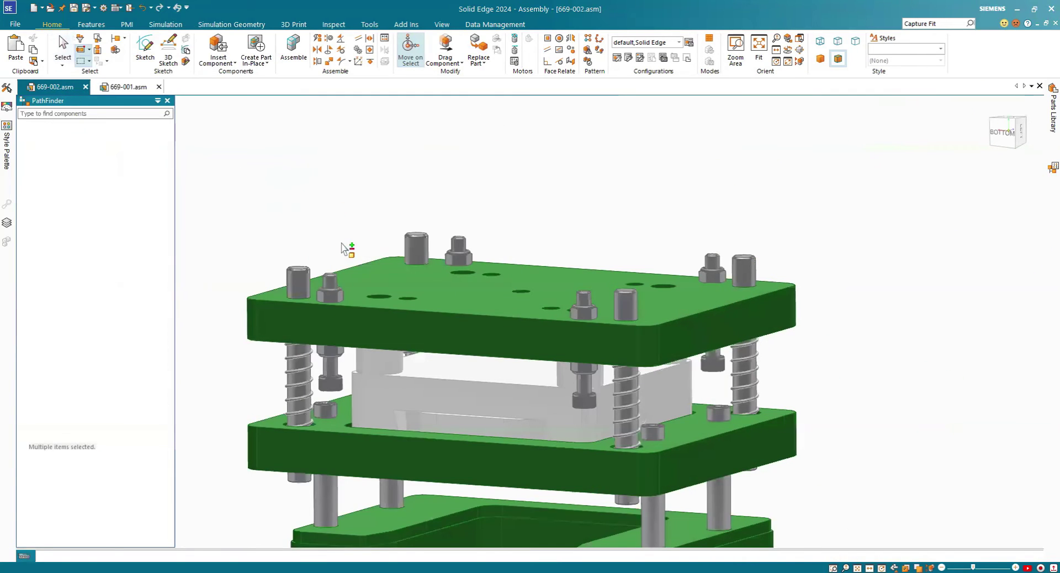
pyautogui.scroll(-3, 331, 270)
pyautogui.moveTo(400, 254); pyautogui.dragTo(382, 246, button='middle')
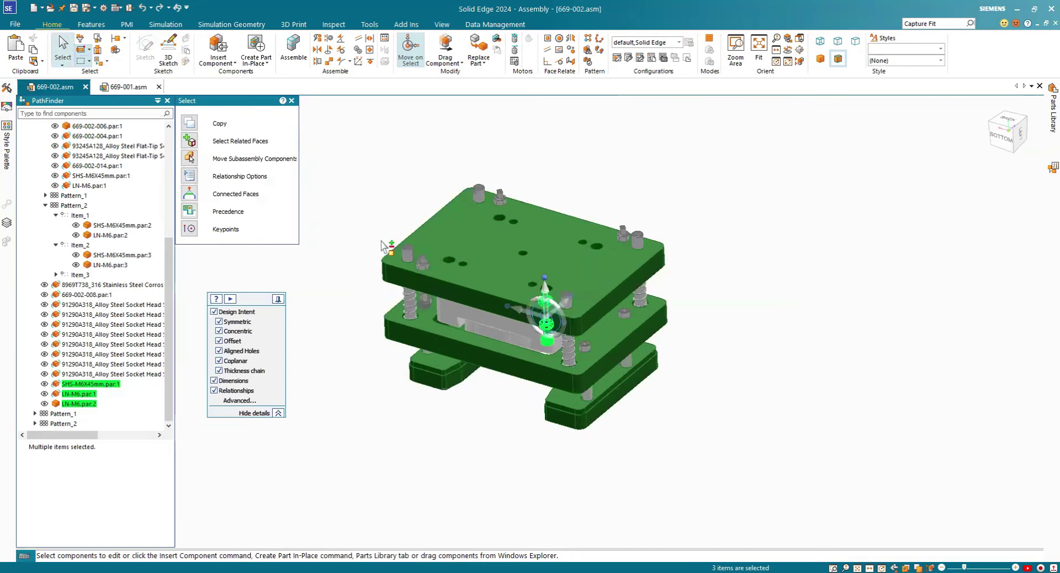
pyautogui.click(355, 206)
pyautogui.moveTo(355, 206); pyautogui.dragTo(361, 182, button='middle')
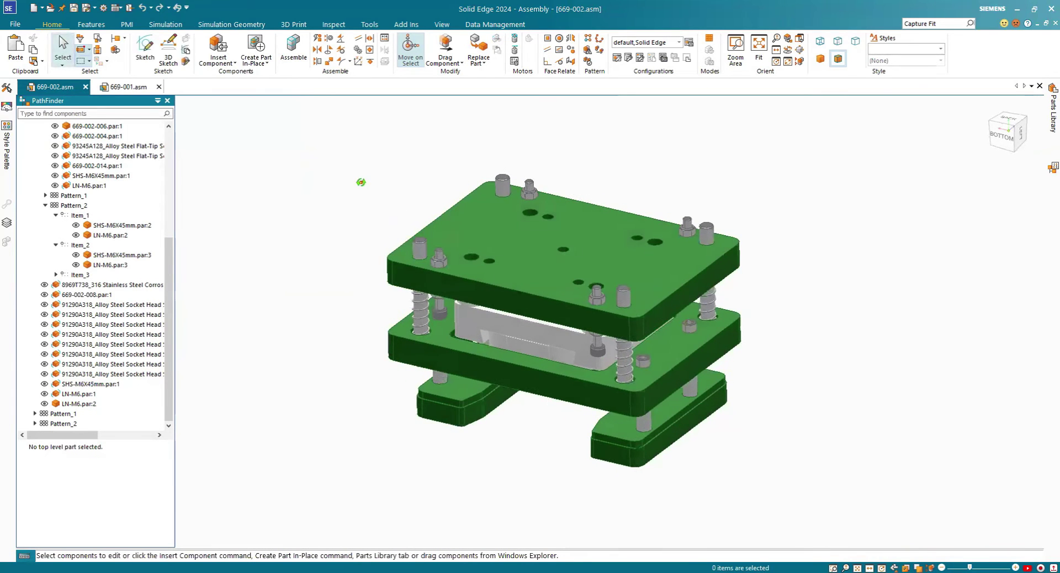
# Go back to the 669-001 assembly and fit the whole die set in view.
pyautogui.click(126, 87)
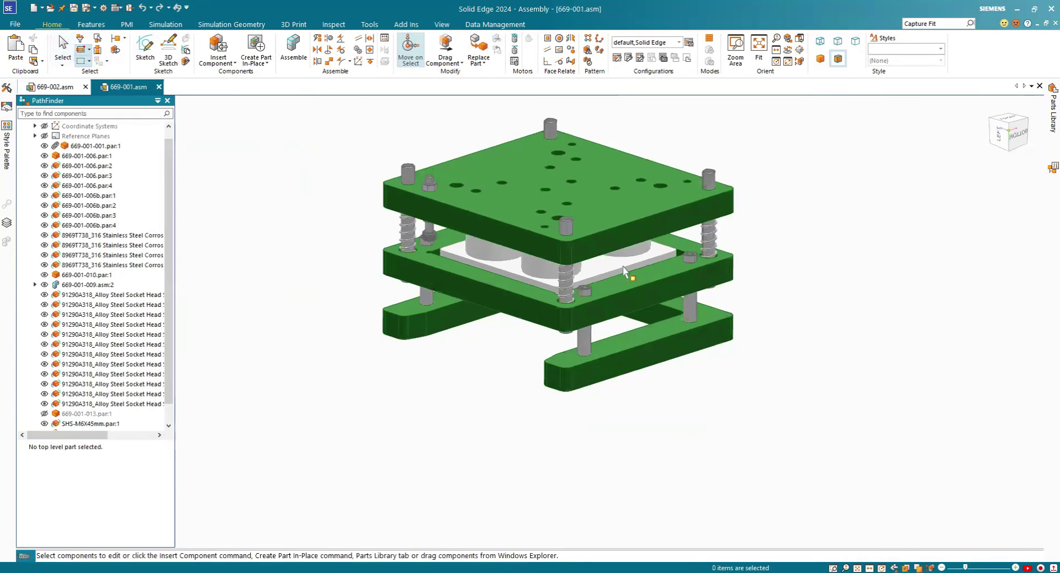
pyautogui.scroll(5, 485, 196)
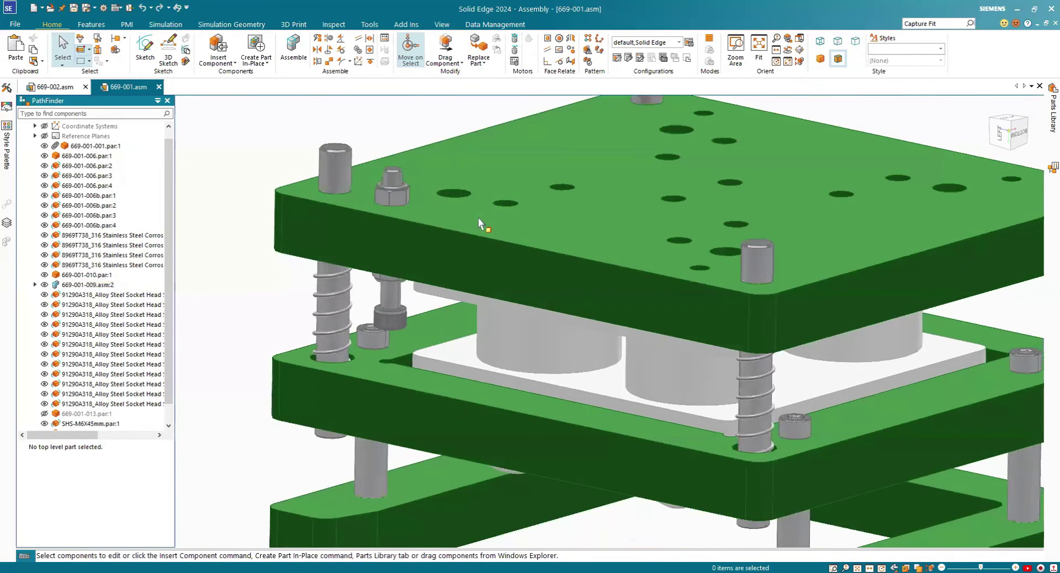
pyautogui.hotkey('ctrl', 'shift', 'f')
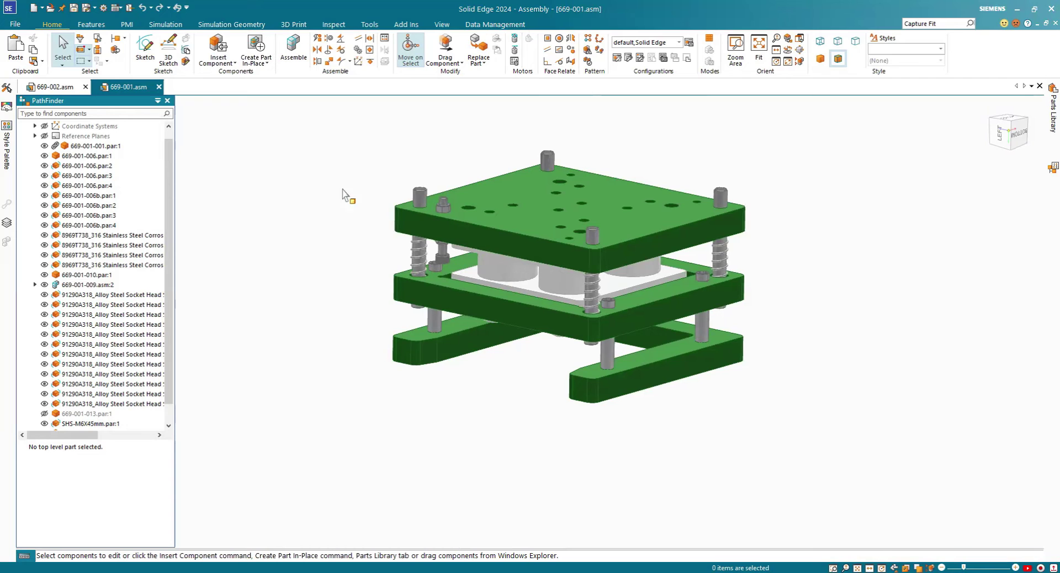
pyautogui.scroll(3, 473, 270)
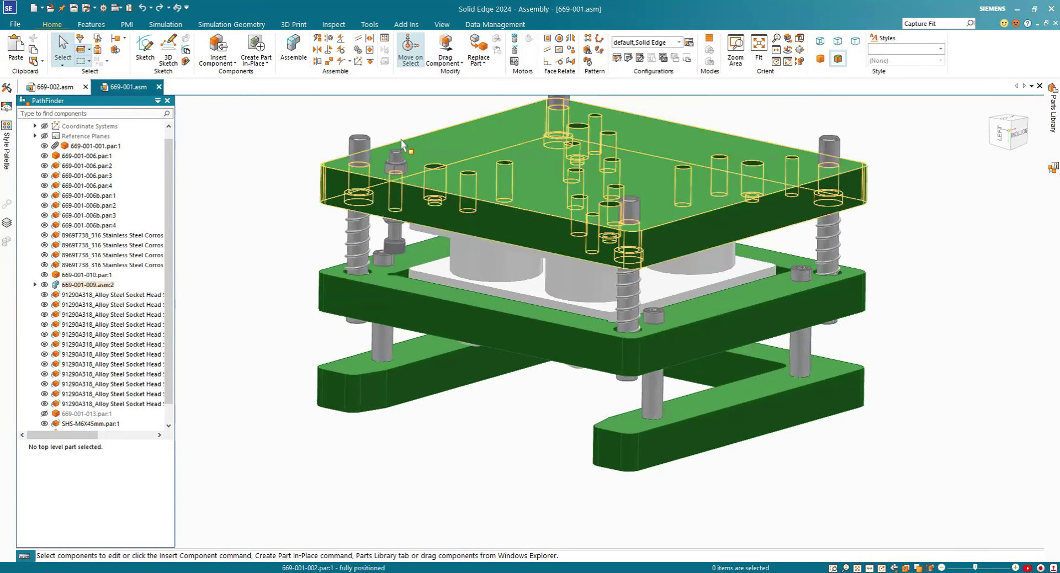
pyautogui.scroll(-4, 450, 115)
pyautogui.scroll(4, 450, 116)
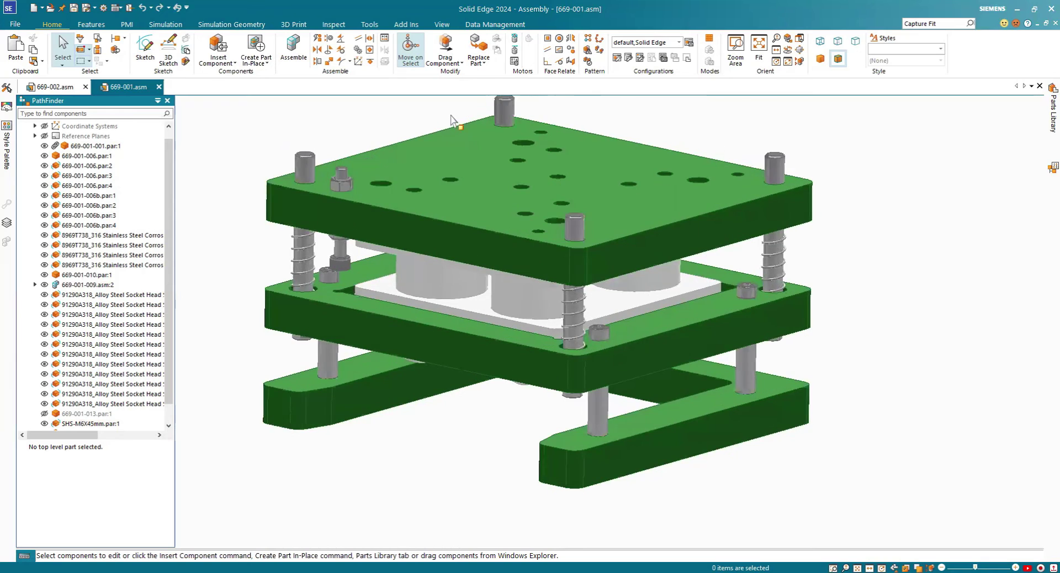
pyautogui.scroll(3, 411, 126)
pyautogui.scroll(-2, 412, 126)
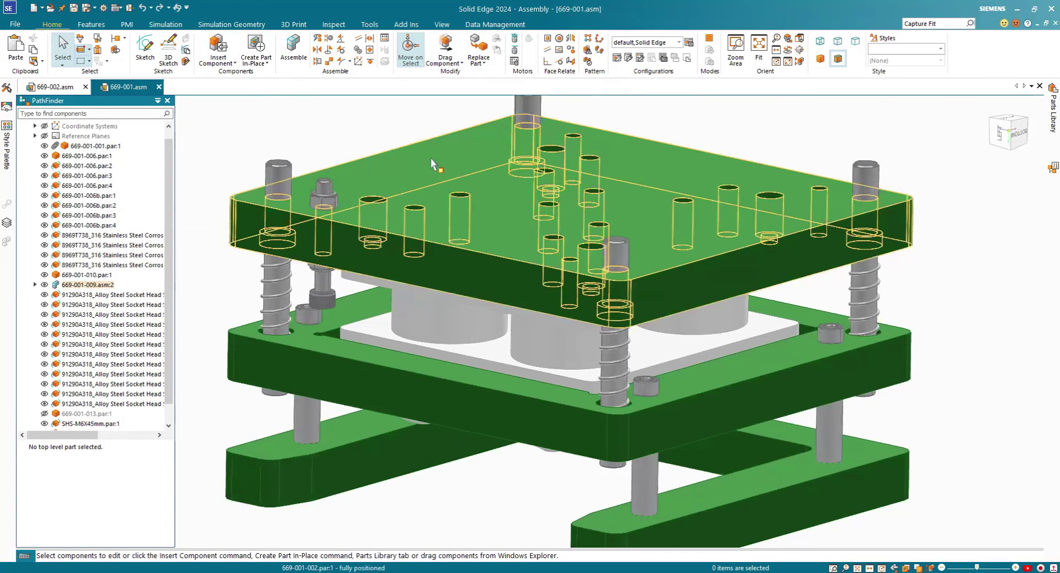
# Edit top plate 669-001-002 in place, select its Hole 50 feature, and return to the assembly.
pyautogui.rightClick(435, 127)
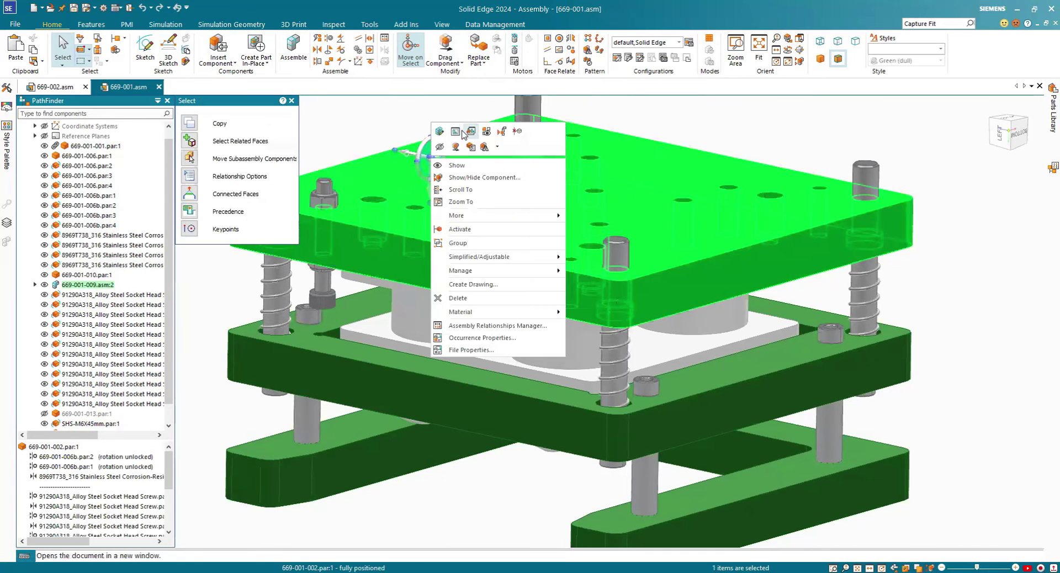
pyautogui.click(423, 136)
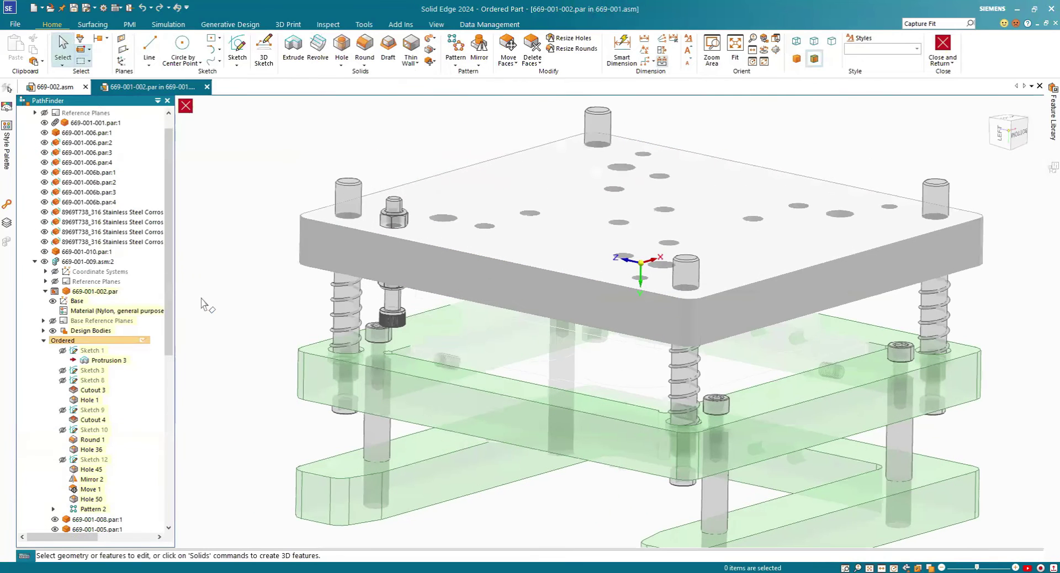
pyautogui.scroll(-4, 145, 372)
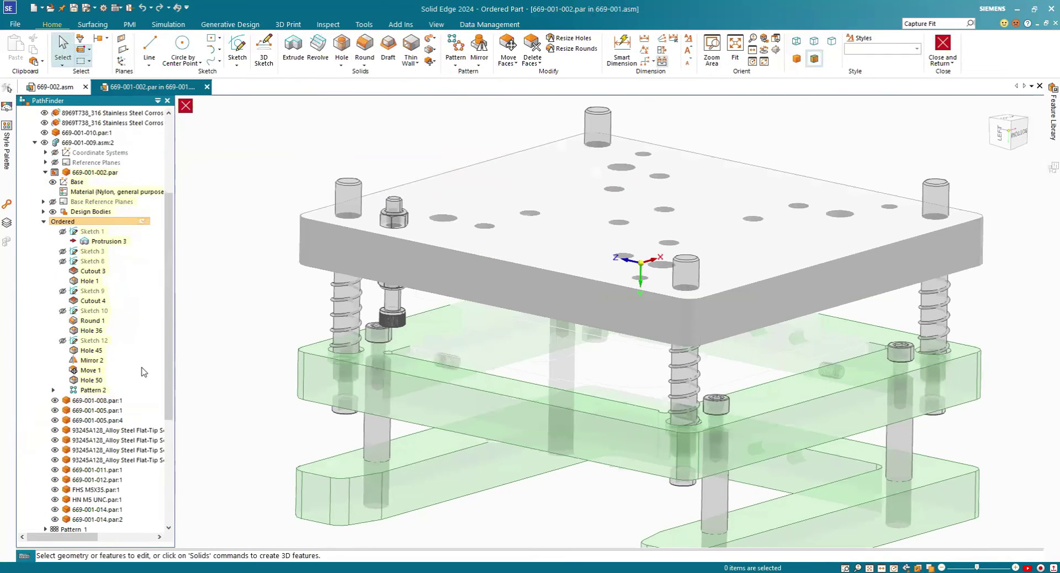
pyautogui.click(95, 391)
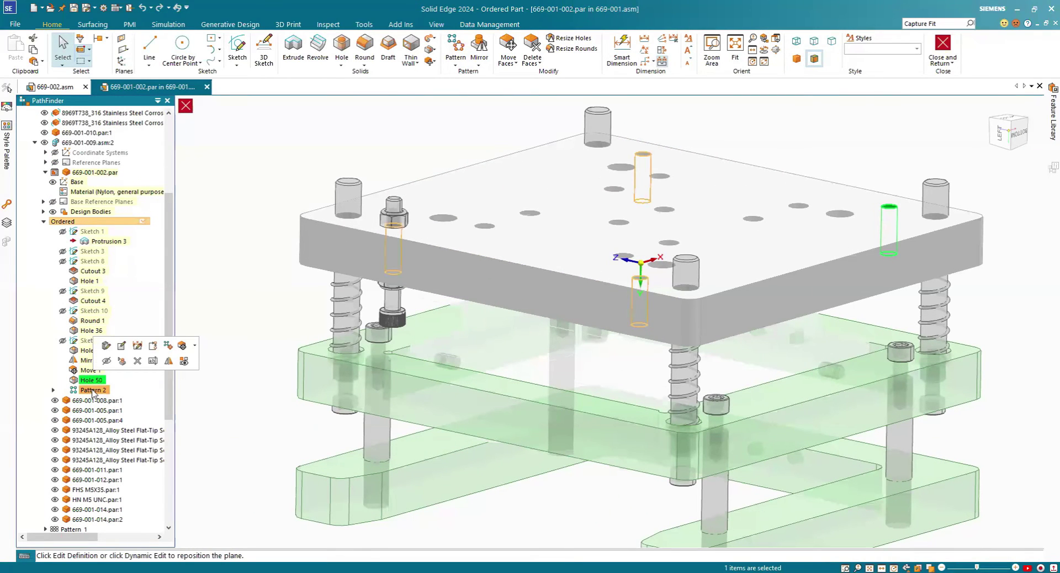
pyautogui.press('Down')
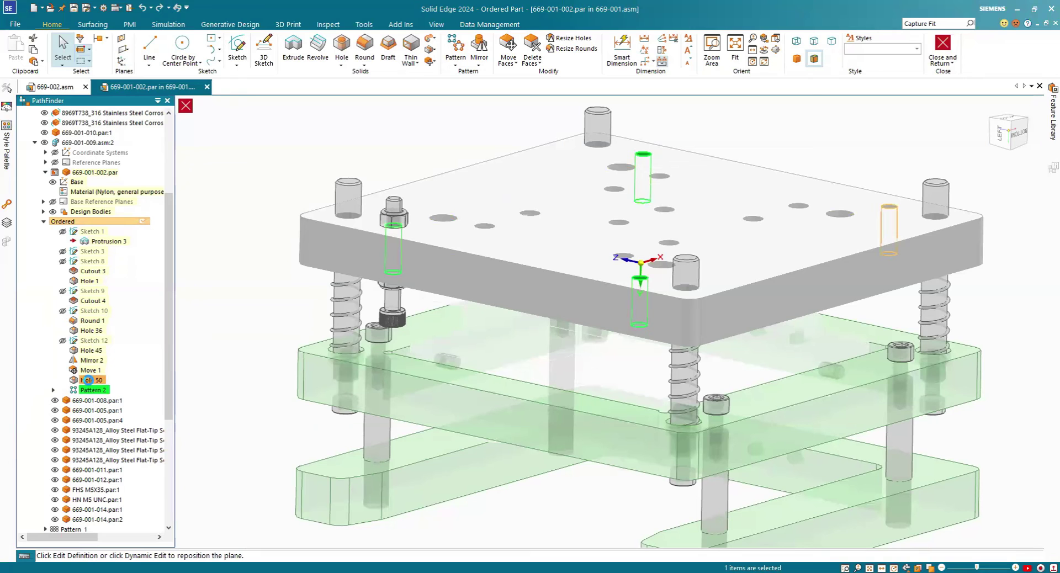
pyautogui.click(890, 229)
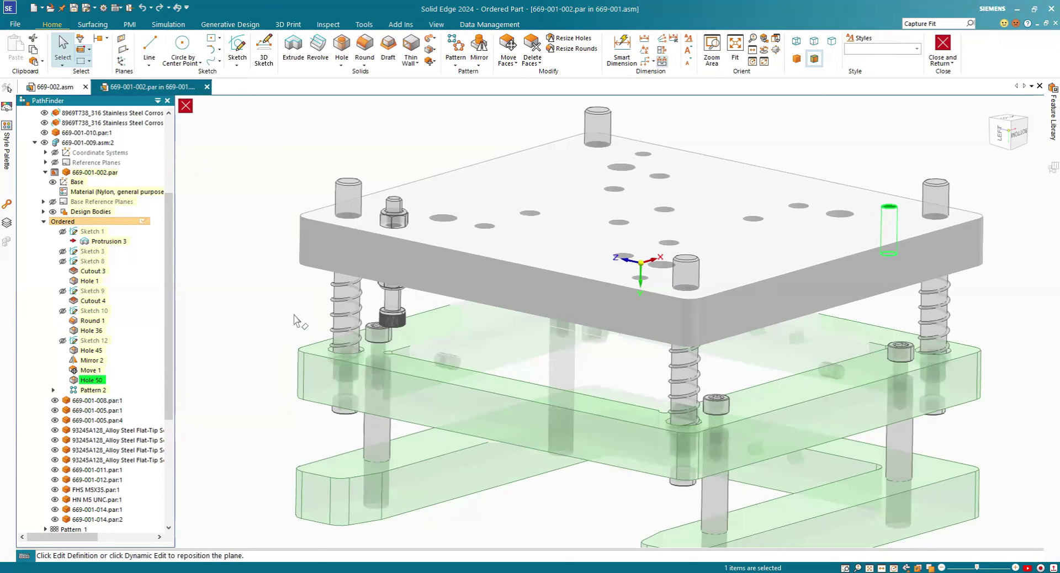
pyautogui.click(943, 45)
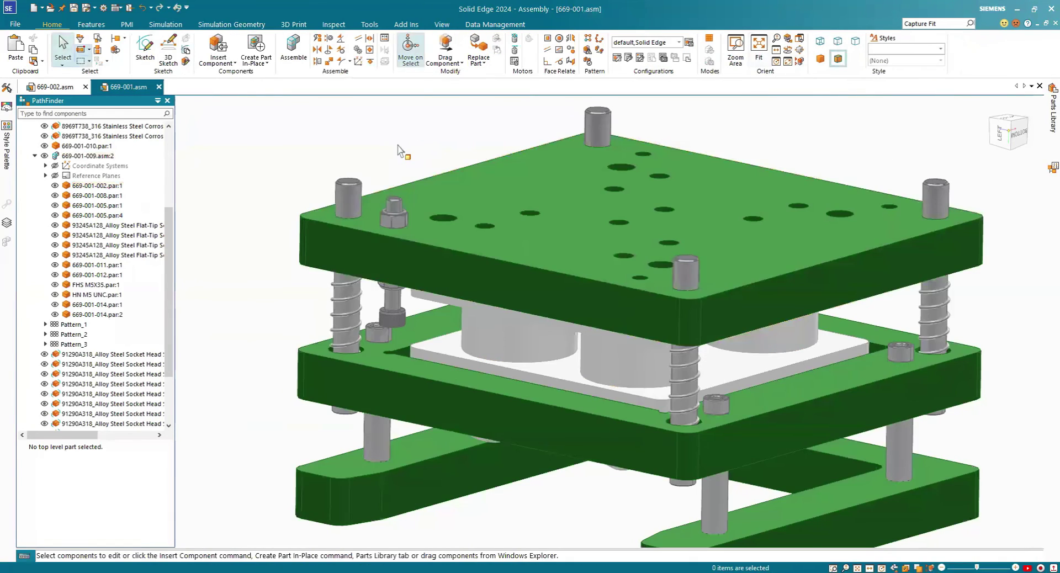
# Start an assembly pattern of the copied screw and nut, with 669-001-002 as the reference part.
pyautogui.click(588, 40)
pyautogui.click(402, 221)
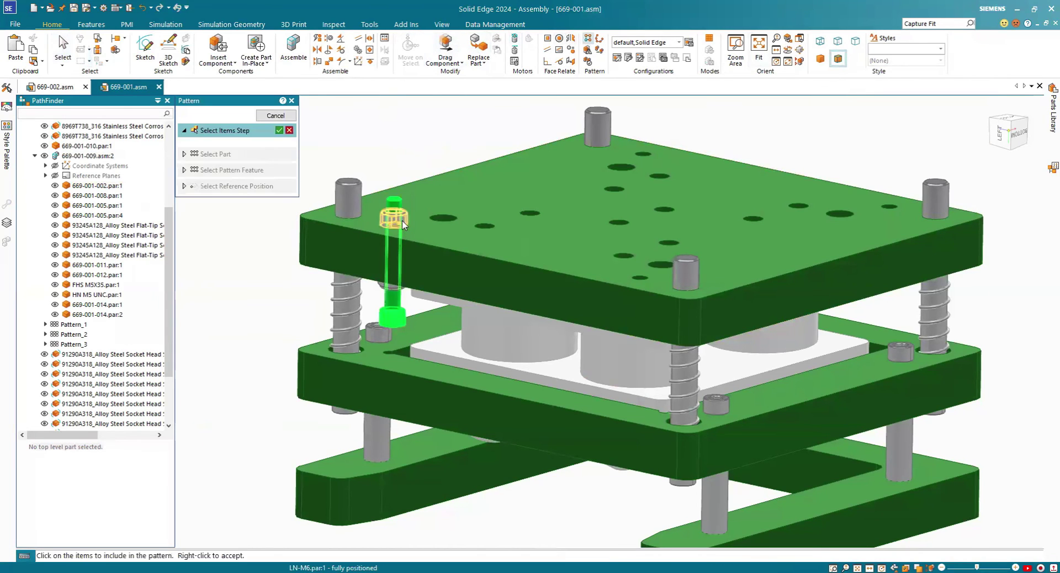
pyautogui.click(386, 289)
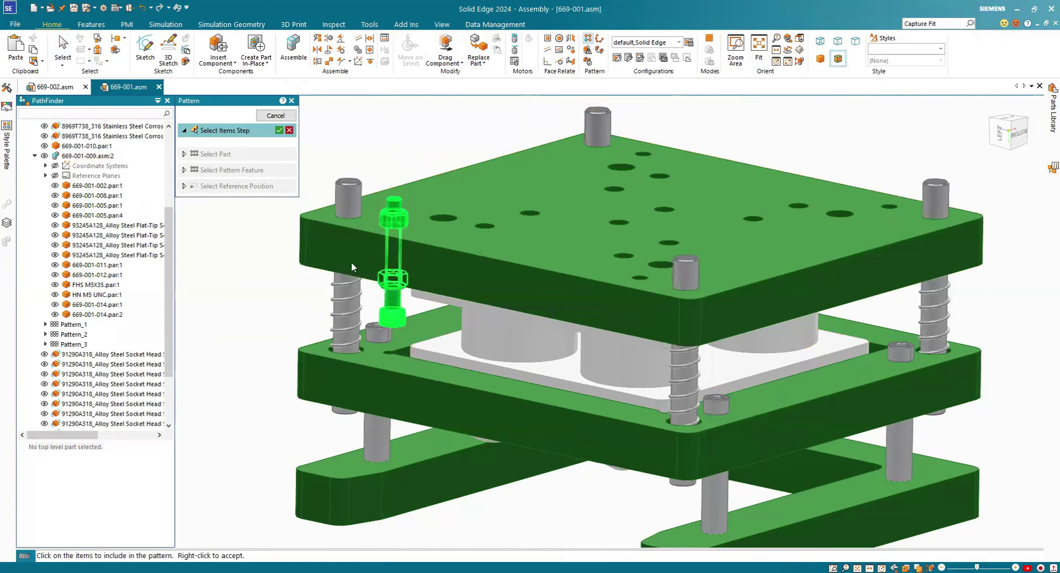
pyautogui.rightClick(385, 152)
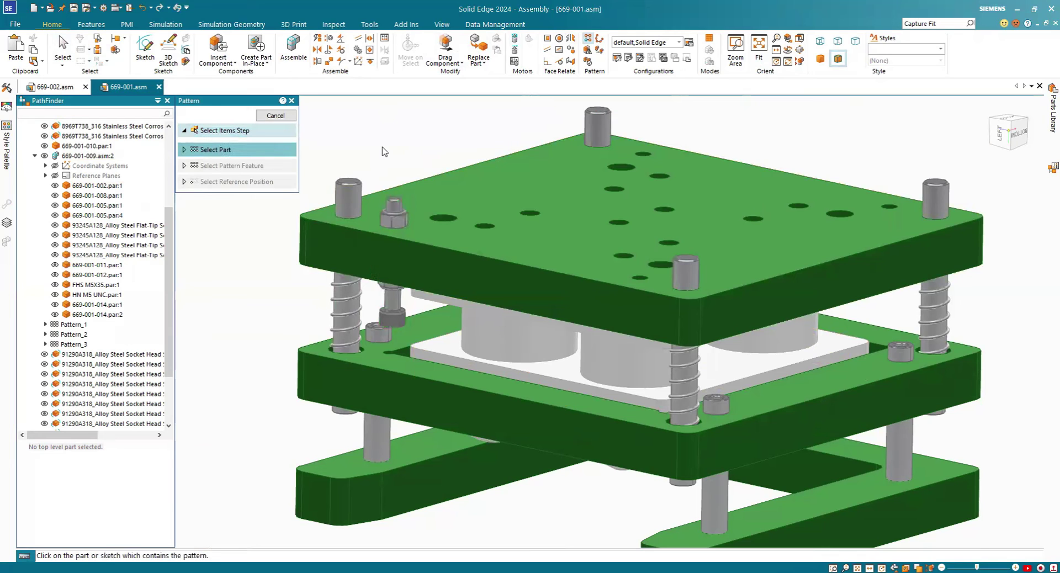
pyautogui.click(529, 207)
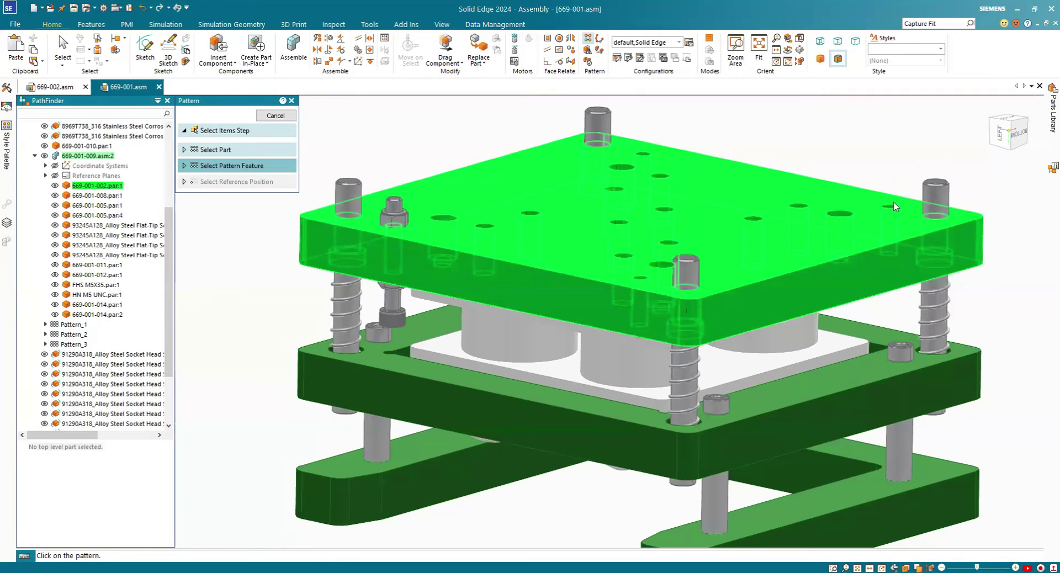
# Pattern the screw and nut along the plate's hole pattern, using the screw's hole as reference, creating Pattern_1.
pyautogui.click(648, 162)
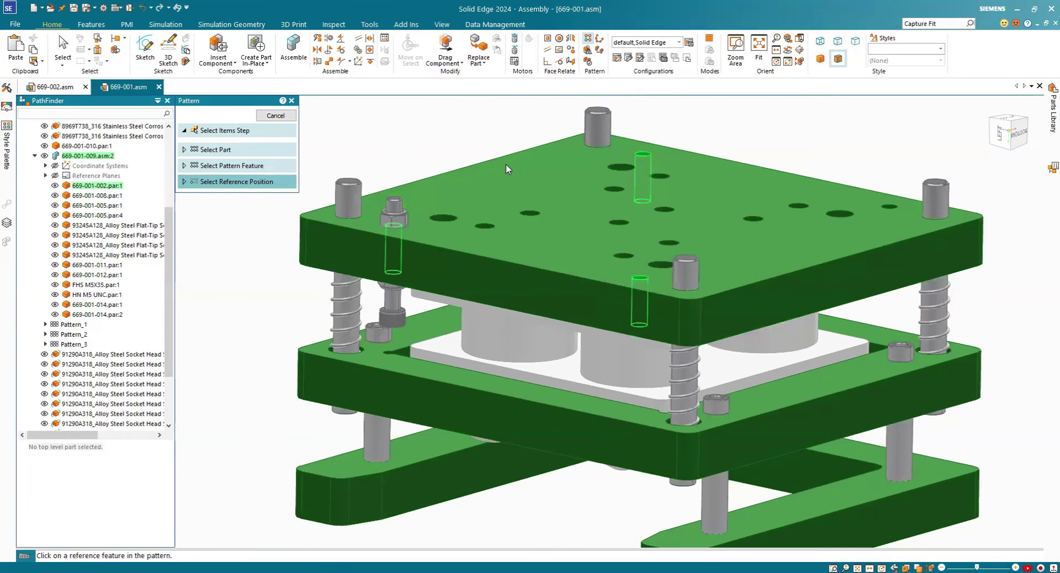
pyautogui.scroll(-3, 506, 164)
pyautogui.scroll(3, 479, 178)
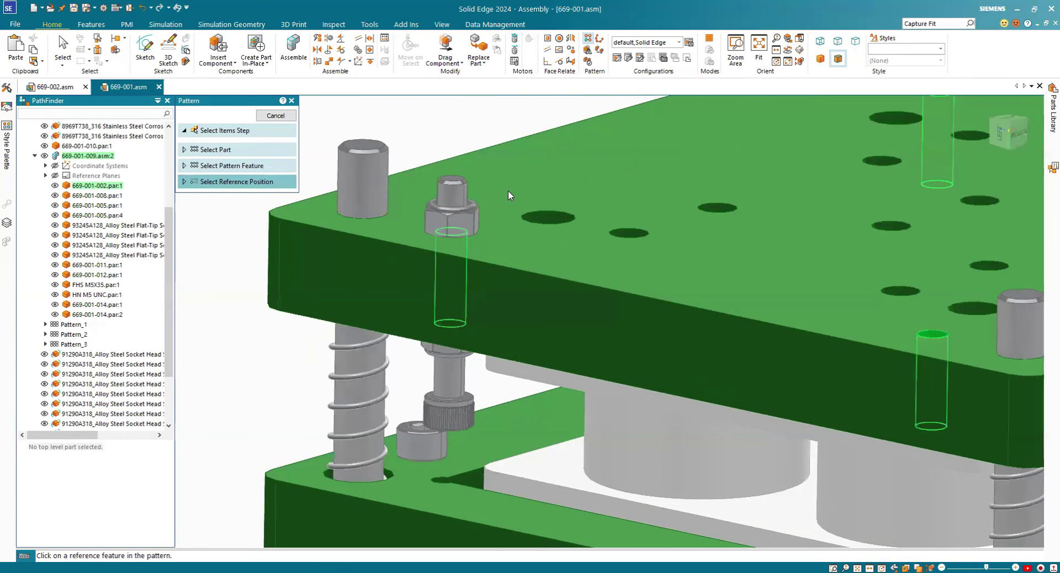
pyautogui.scroll(-3, 533, 204)
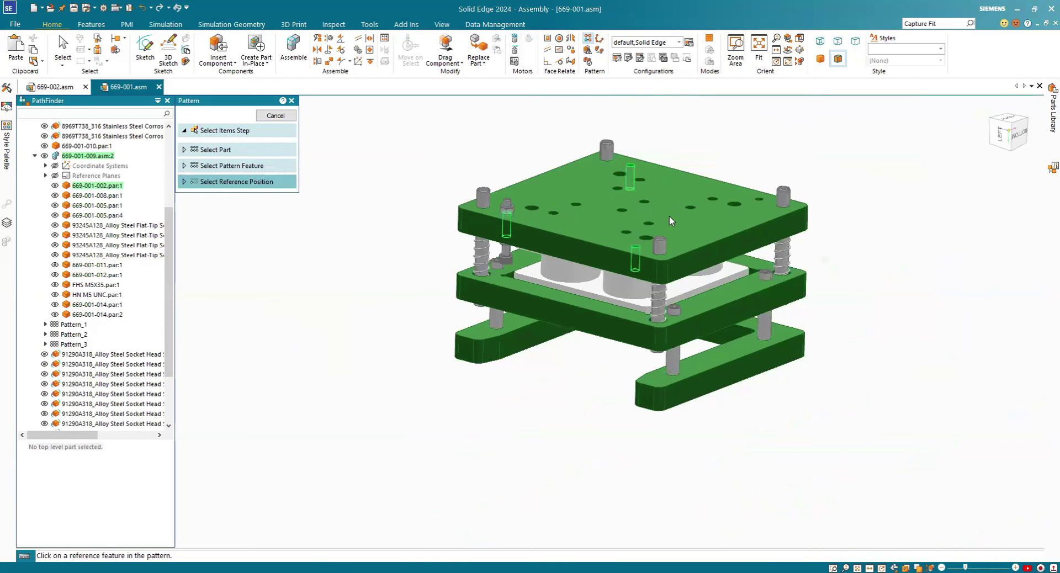
pyautogui.scroll(2, 669, 215)
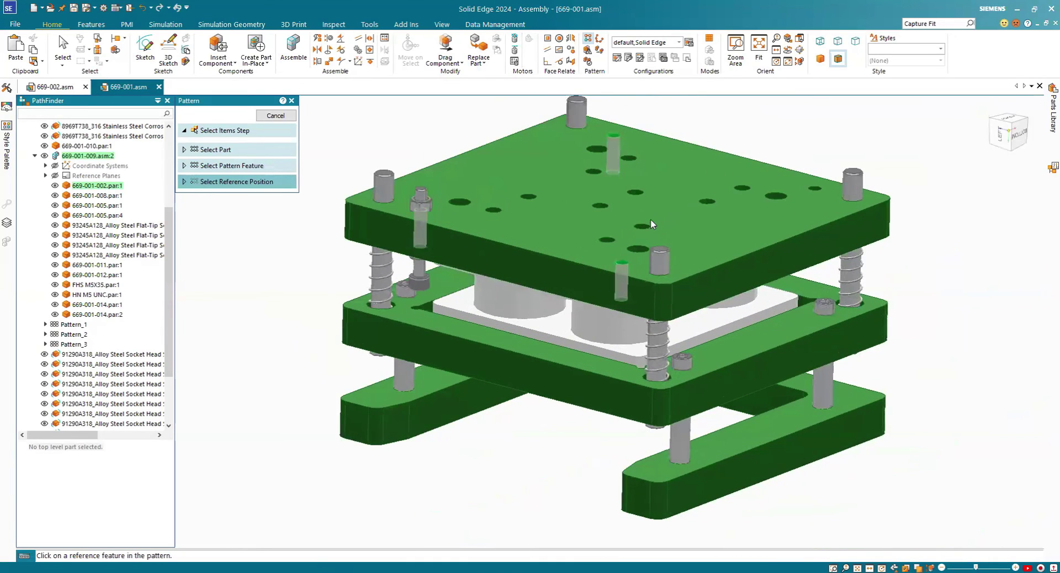
pyautogui.click(418, 227)
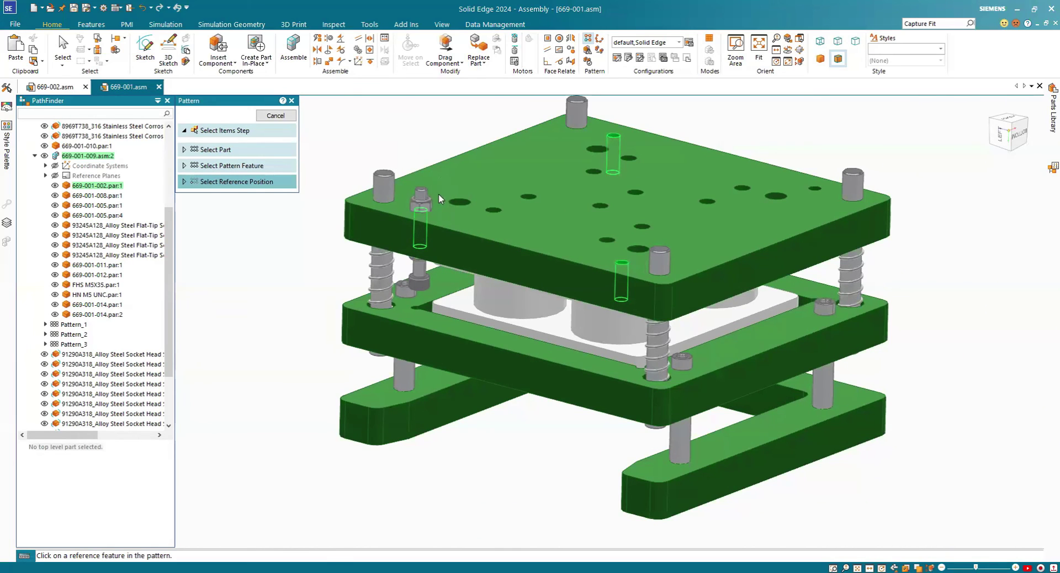
pyautogui.click(420, 223)
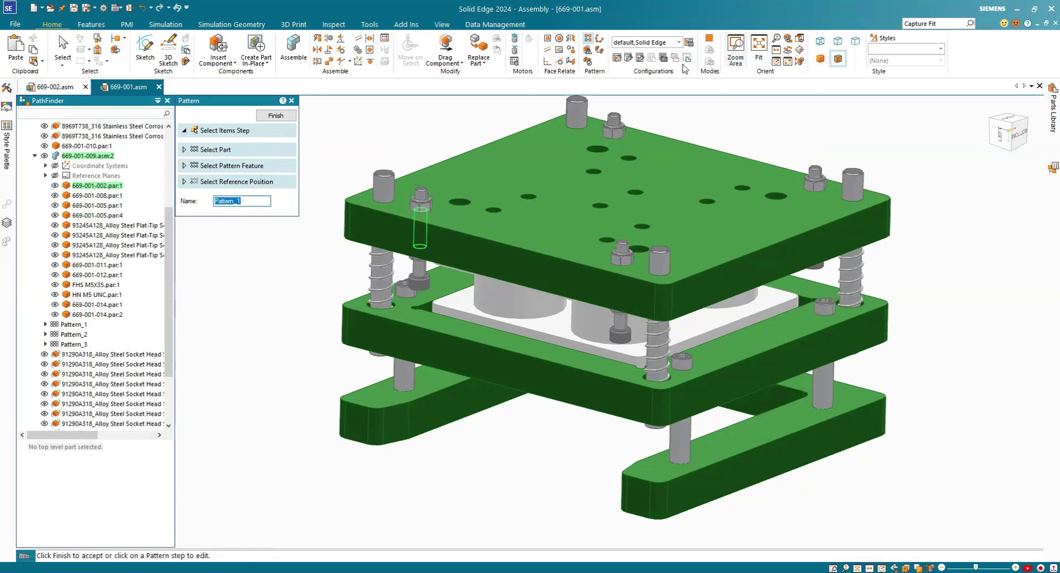
pyautogui.scroll(-5, 608, 203)
pyautogui.scroll(4, 525, 182)
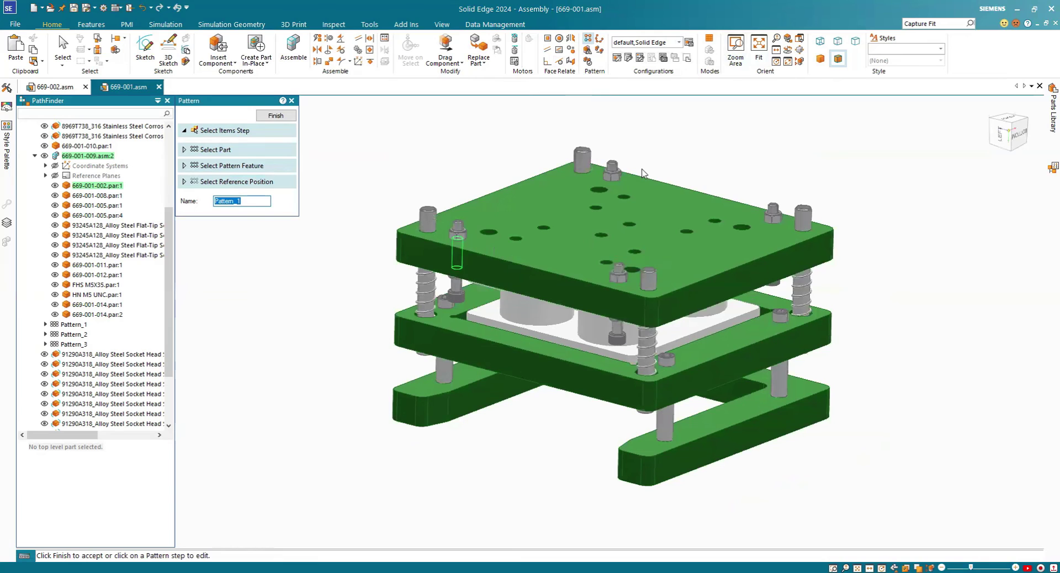
pyautogui.press('Escape')
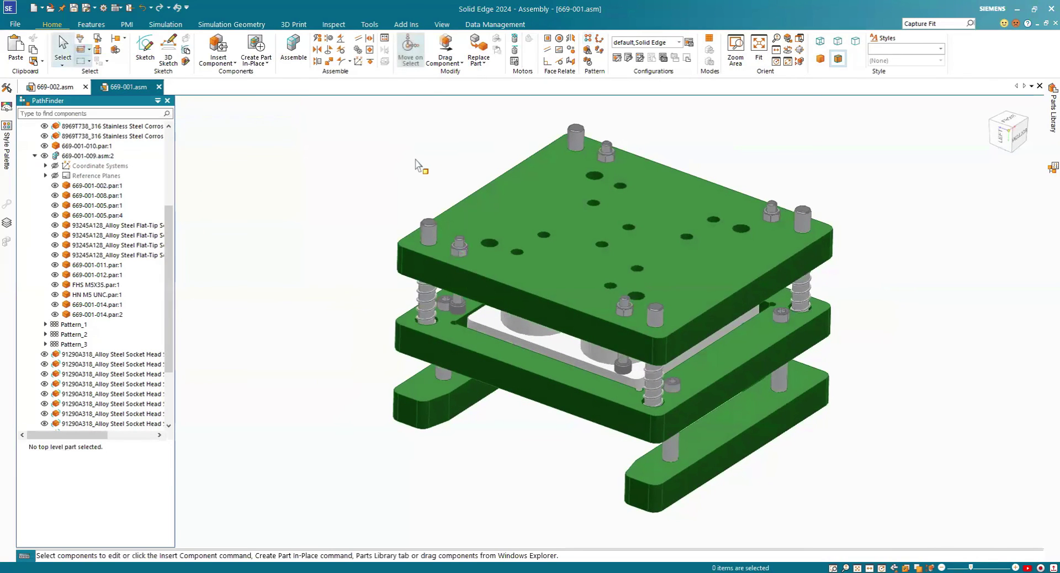
pyautogui.scroll(-2, 620, 263)
pyautogui.scroll(2, 635, 233)
pyautogui.scroll(-4, 624, 226)
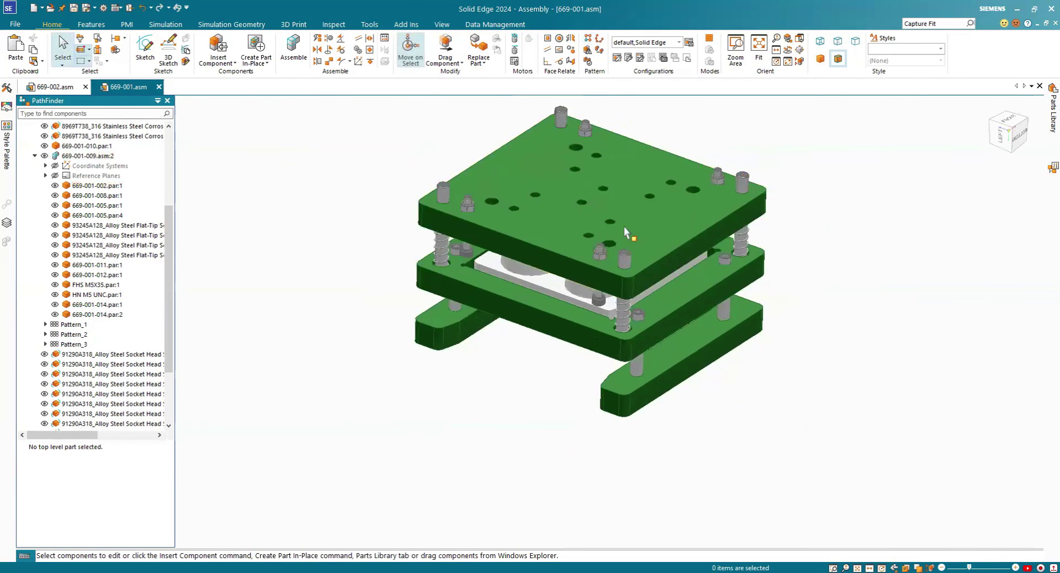
pyautogui.moveTo(561, 165); pyautogui.dragTo(712, 207, button='middle')
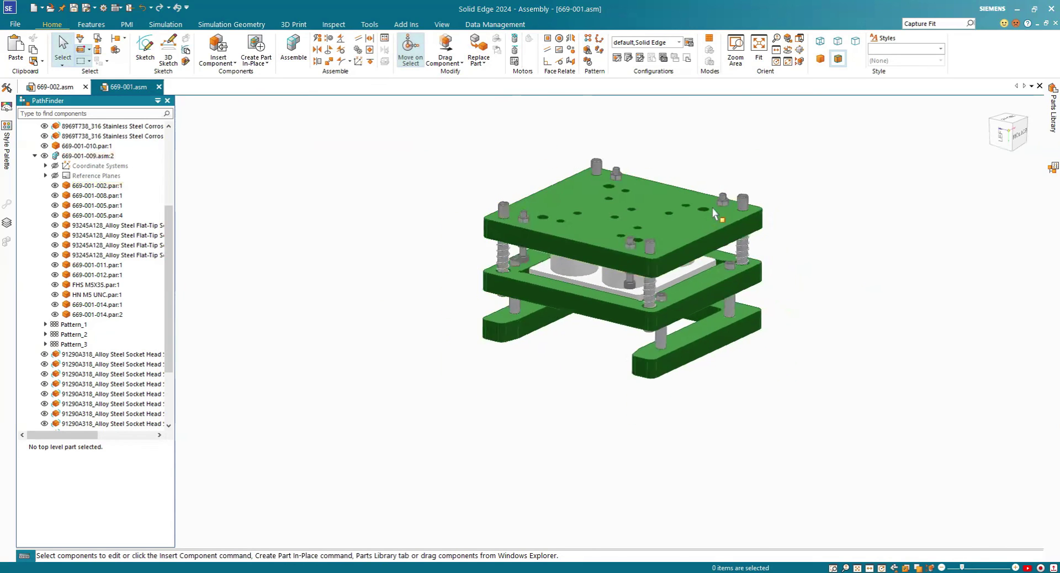
pyautogui.scroll(5, 611, 218)
pyautogui.scroll(-3, 611, 218)
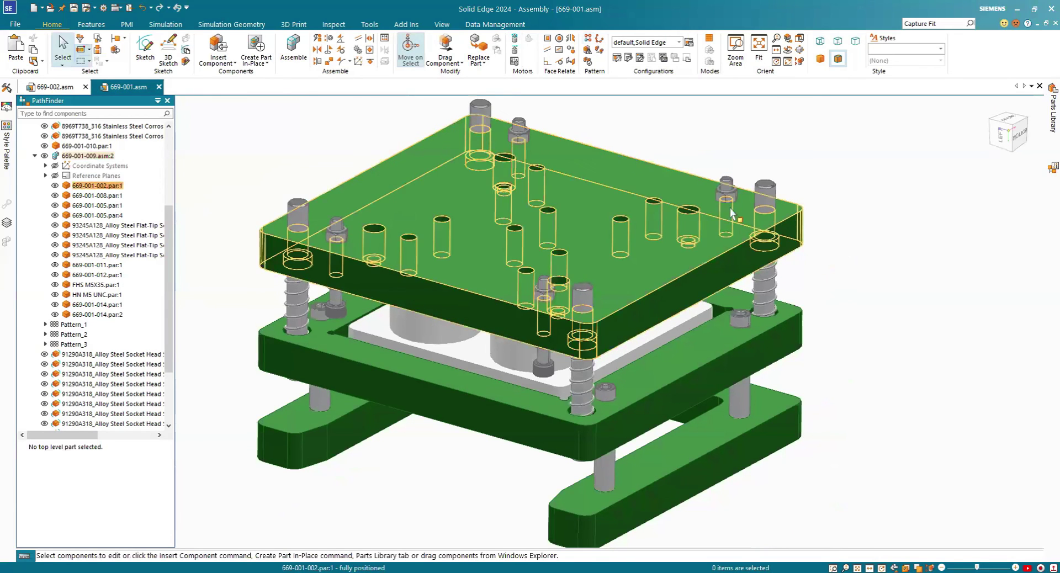
pyautogui.scroll(-2, 658, 142)
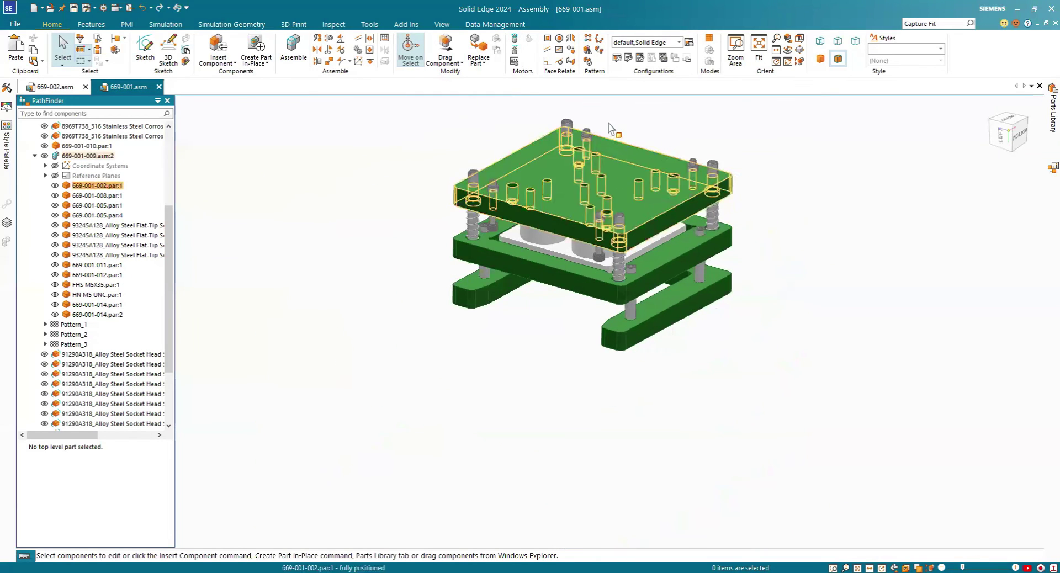
pyautogui.scroll(2, 589, 125)
pyautogui.scroll(-2, 620, 135)
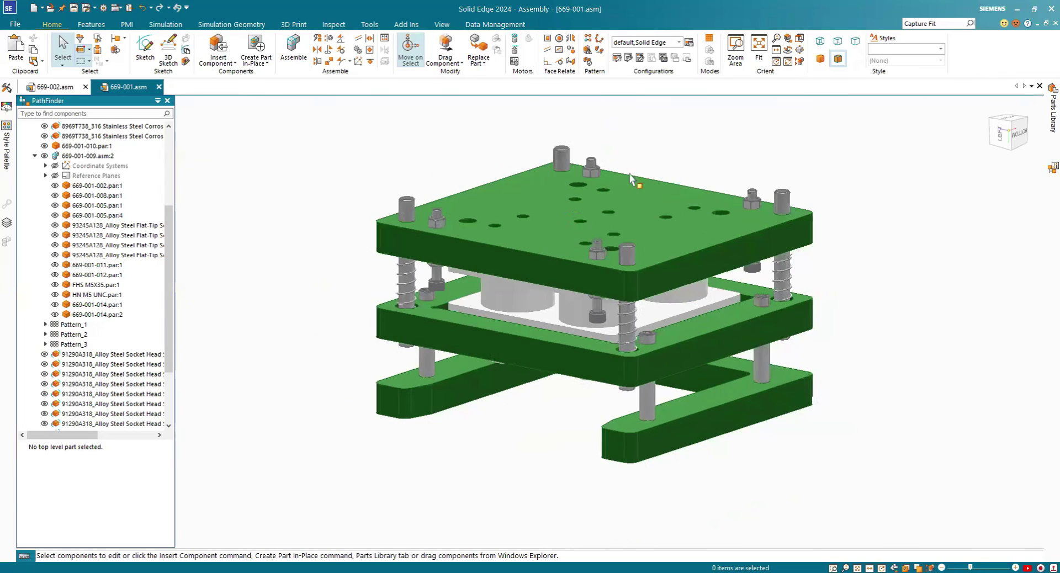
pyautogui.moveTo(677, 196); pyautogui.dragTo(433, 183, button='middle')
pyautogui.scroll(-3, 383, 142)
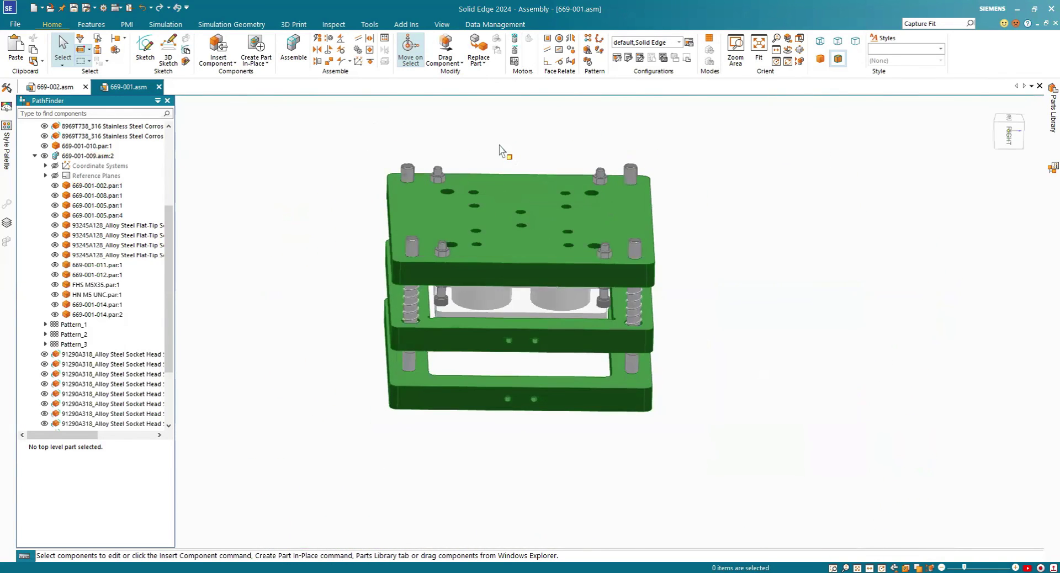
pyautogui.scroll(2, 538, 163)
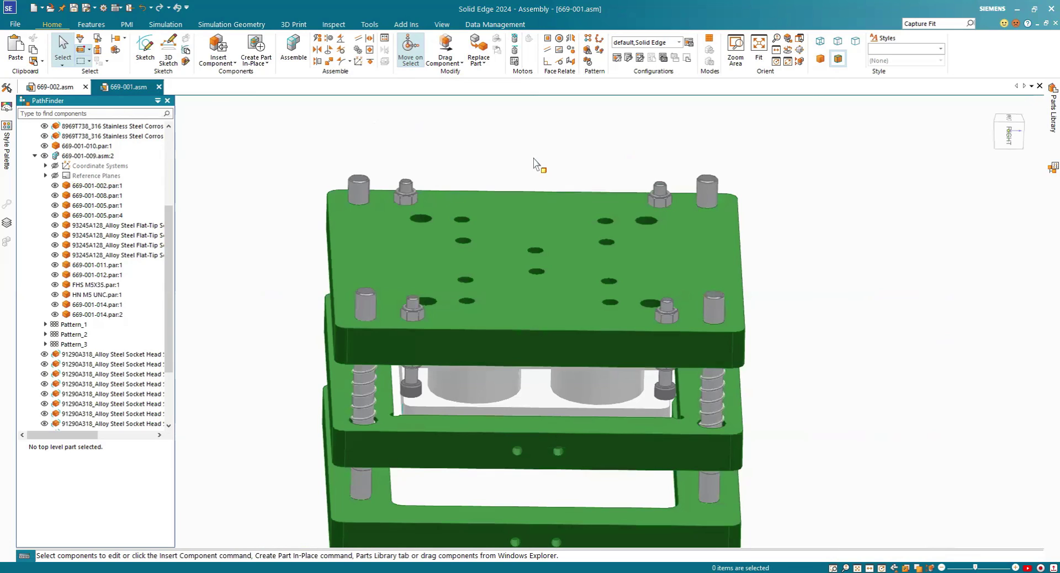